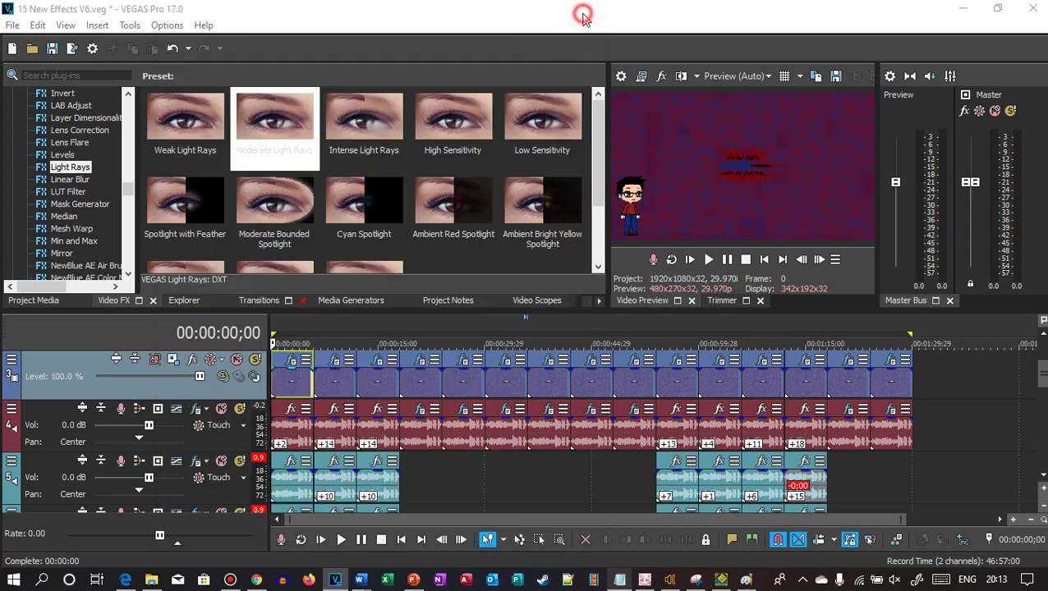
# Step: Annotate the video preview with a text note reading "Pitches: +2, 0, -2" on separate lines, and leave drawing mode
pyautogui.moveTo(575, 4)
pyautogui.click(667, 10)
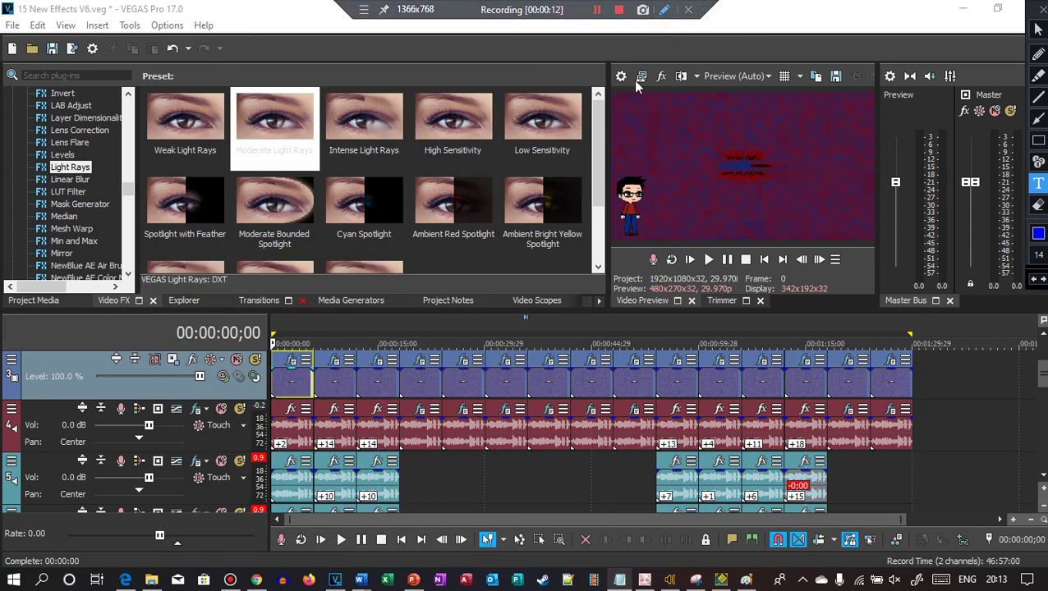
pyautogui.write('P')
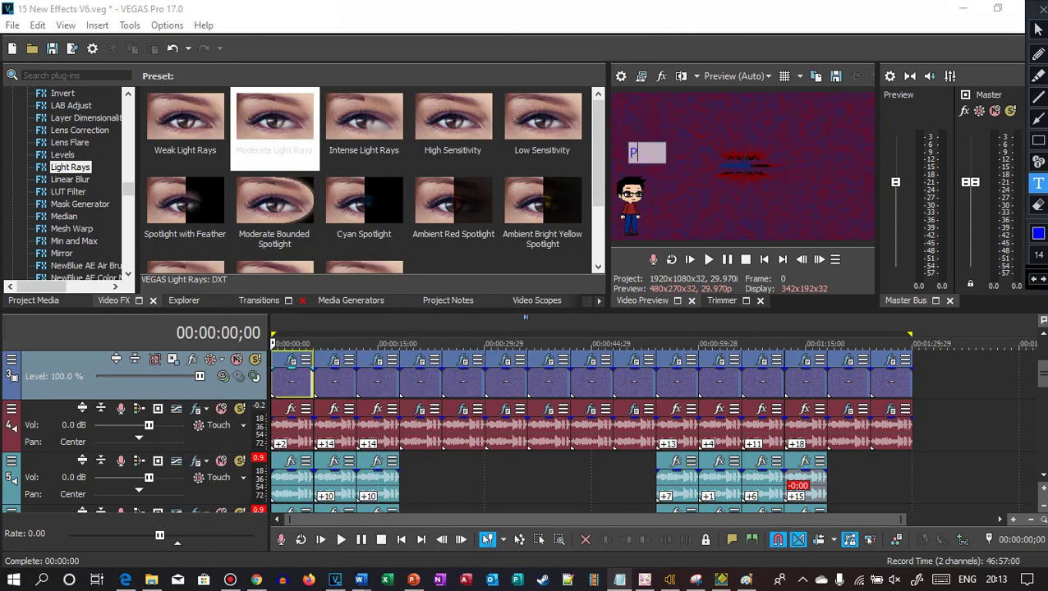
pyautogui.write('itches:')
pyautogui.press('Return')
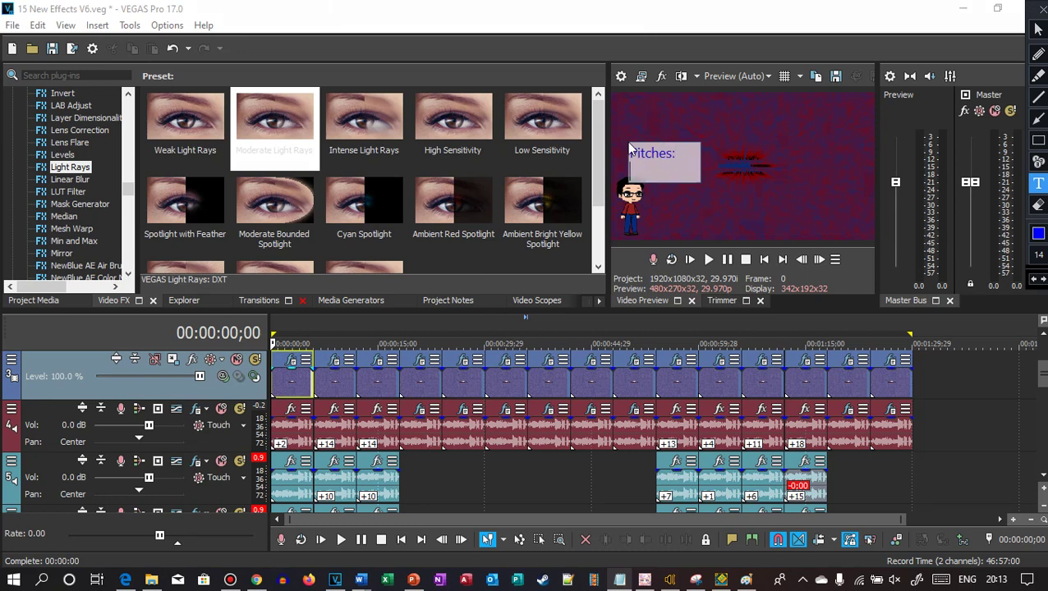
pyautogui.write('+2 ')
pyautogui.write('0')
pyautogui.press('Return')
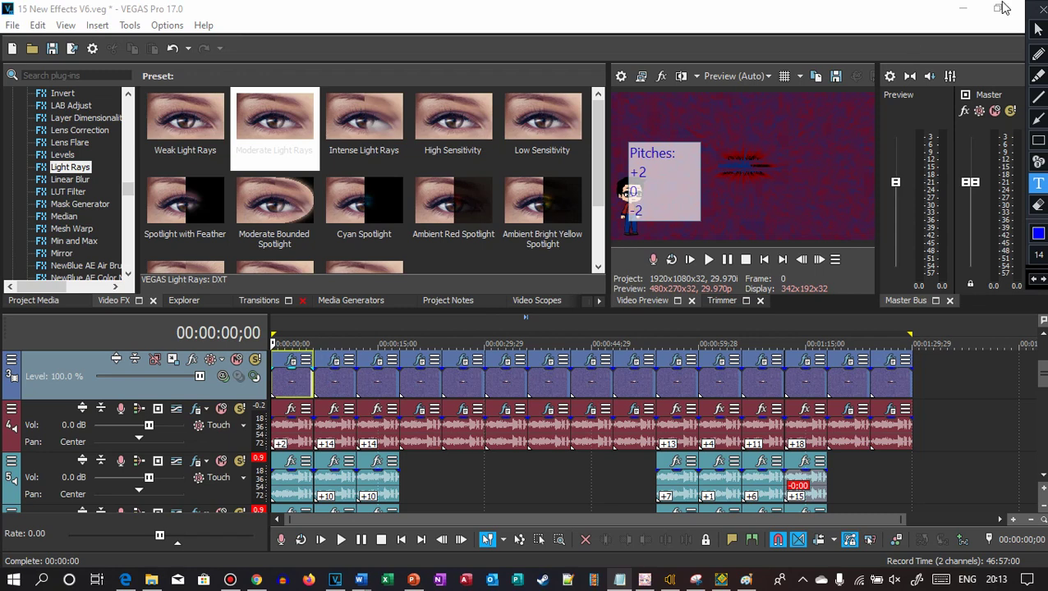
pyautogui.click(1043, 9)
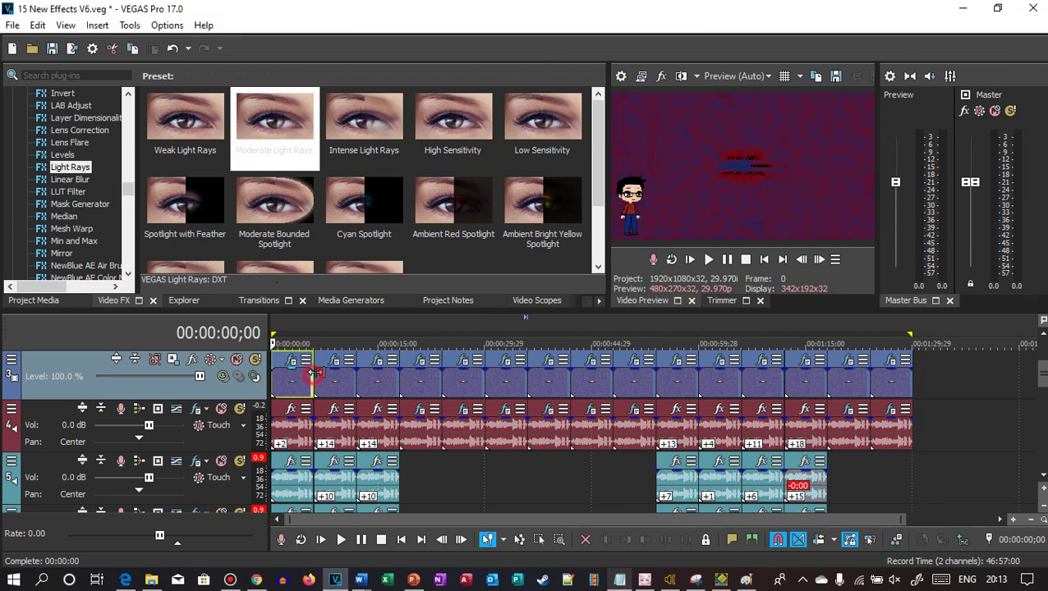
# Step: Examine the second video event's Light Rays and Gradient Map effects, stepping through the gradient's colour stops, and close the effects window
pyautogui.click(313, 368)
pyautogui.click(334, 362)
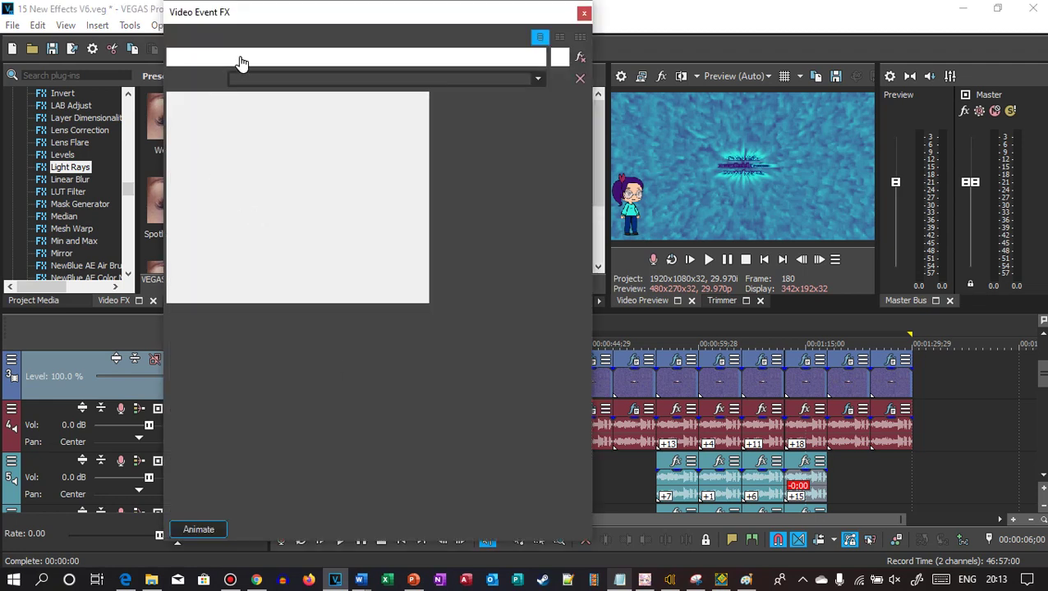
pyautogui.click(246, 57)
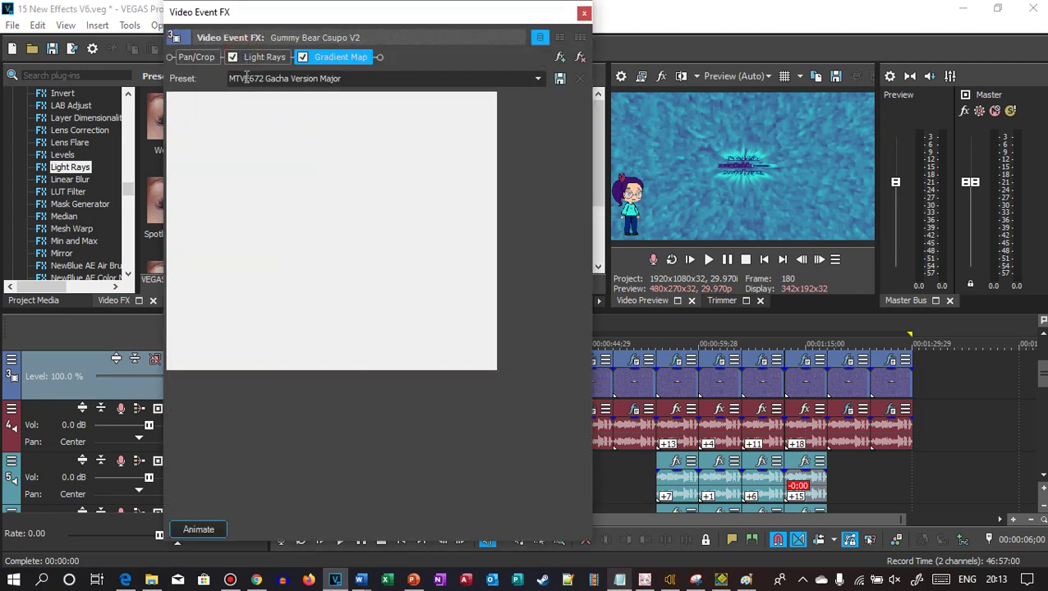
pyautogui.click(355, 59)
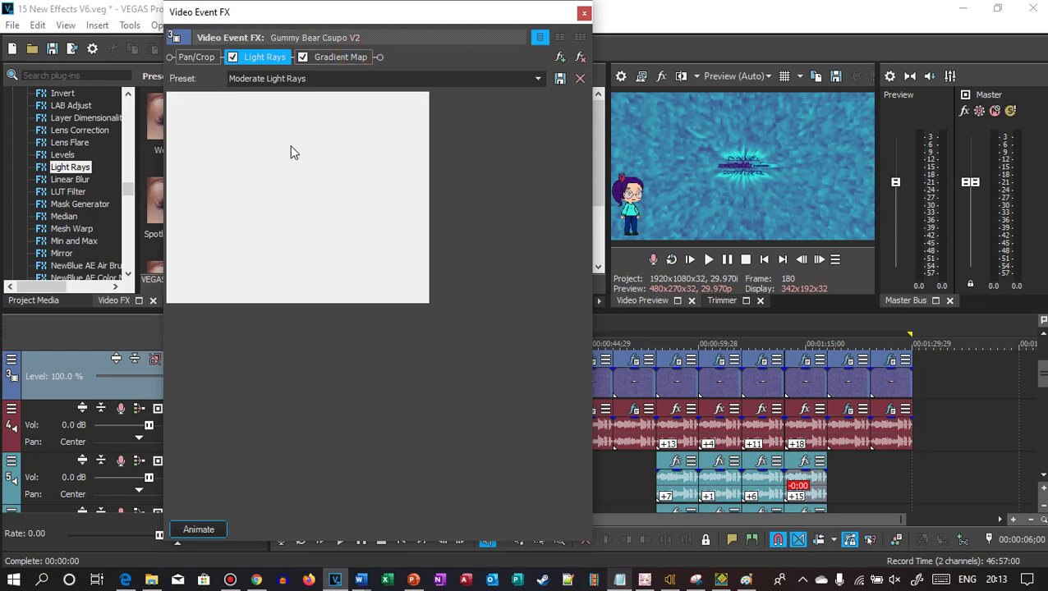
pyautogui.click(230, 155)
pyautogui.click(231, 155)
pyautogui.click(230, 155)
pyautogui.click(230, 156)
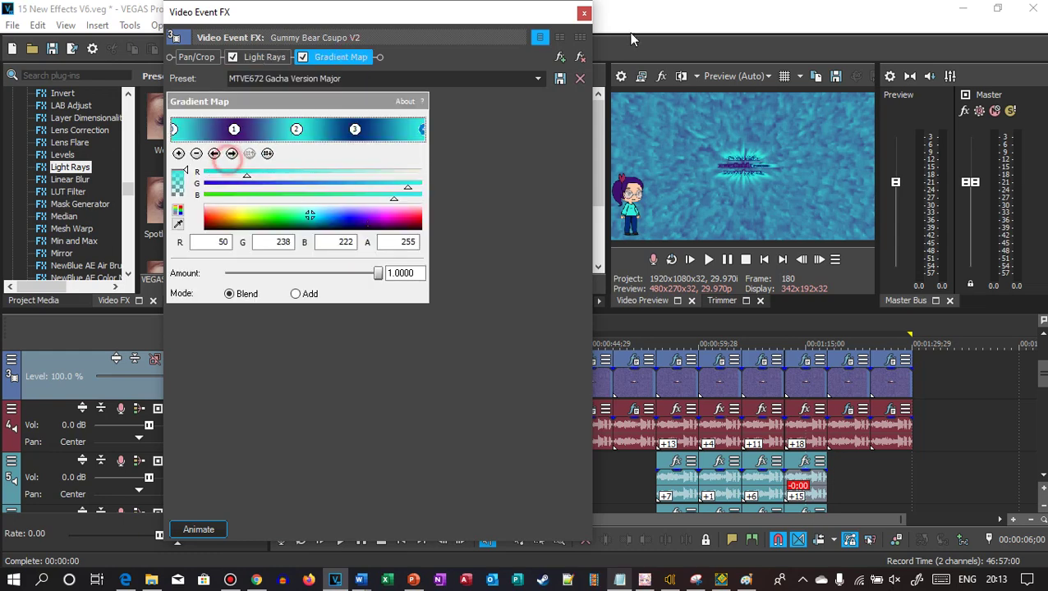
pyautogui.click(584, 13)
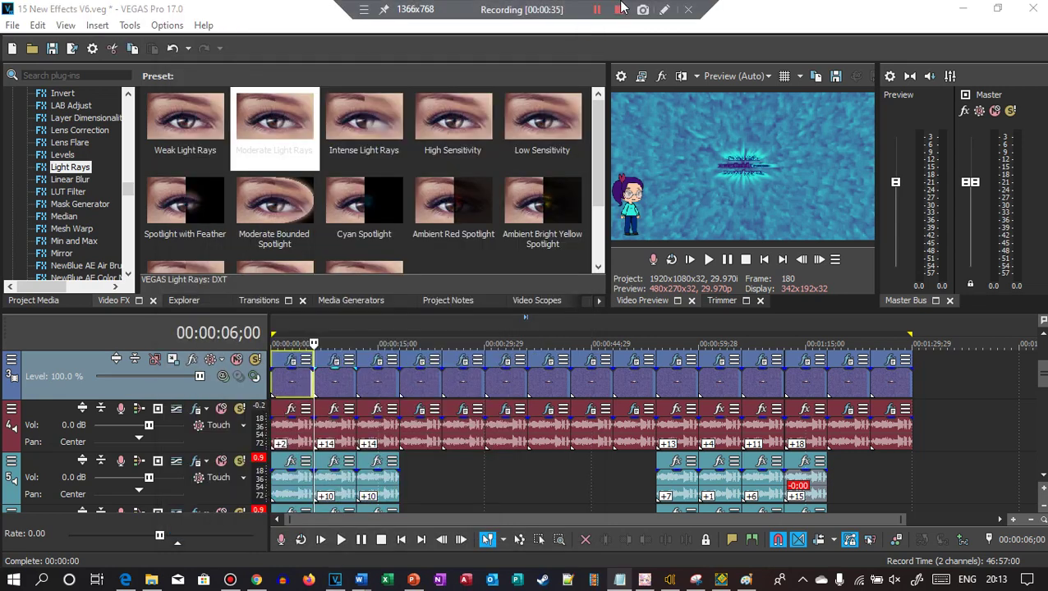
# Step: Annotate the second event's preview with a text note reading "Pitches: +14, +10, +4, -7" on separate lines, and leave drawing mode
pyautogui.click(634, 129)
pyautogui.write('Pitches:')
pyautogui.press('Return')
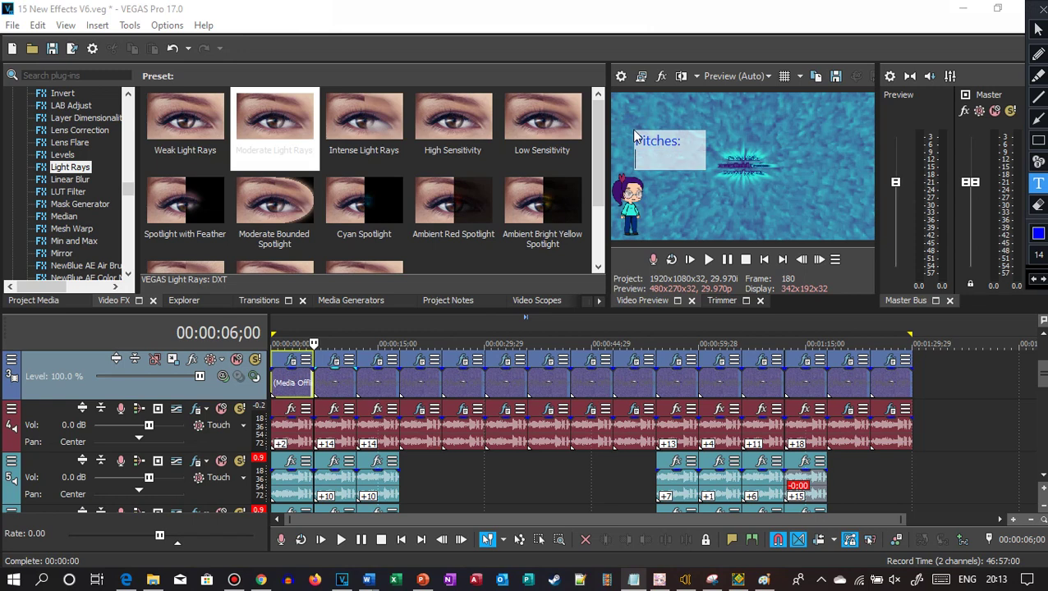
pyautogui.write('+14')
pyautogui.press('Return')
pyautogui.write('+')
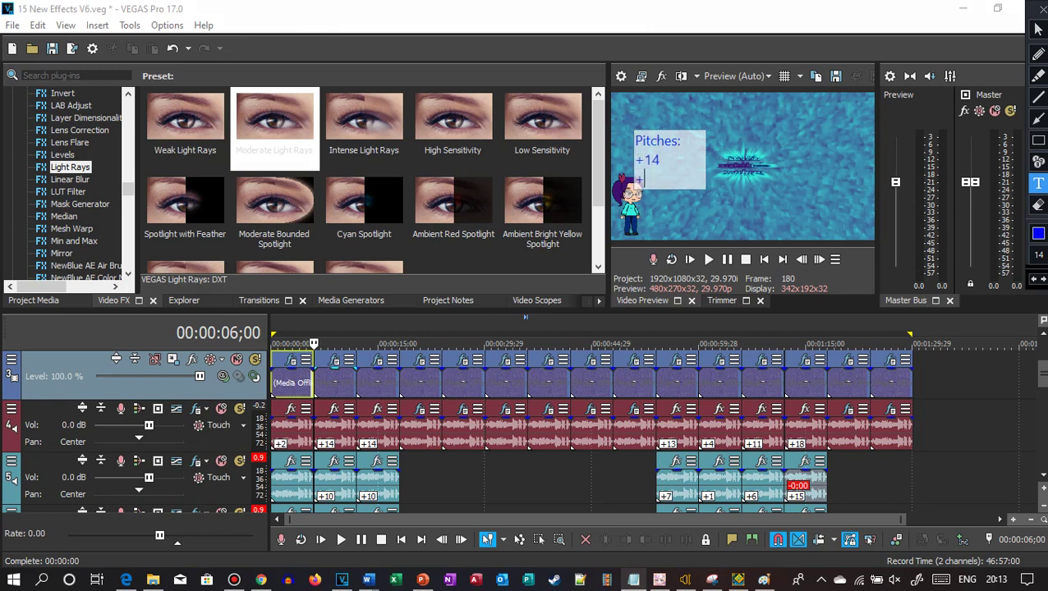
pyautogui.write('10')
pyautogui.press('Return')
pyautogui.write('+4')
pyautogui.press('Return')
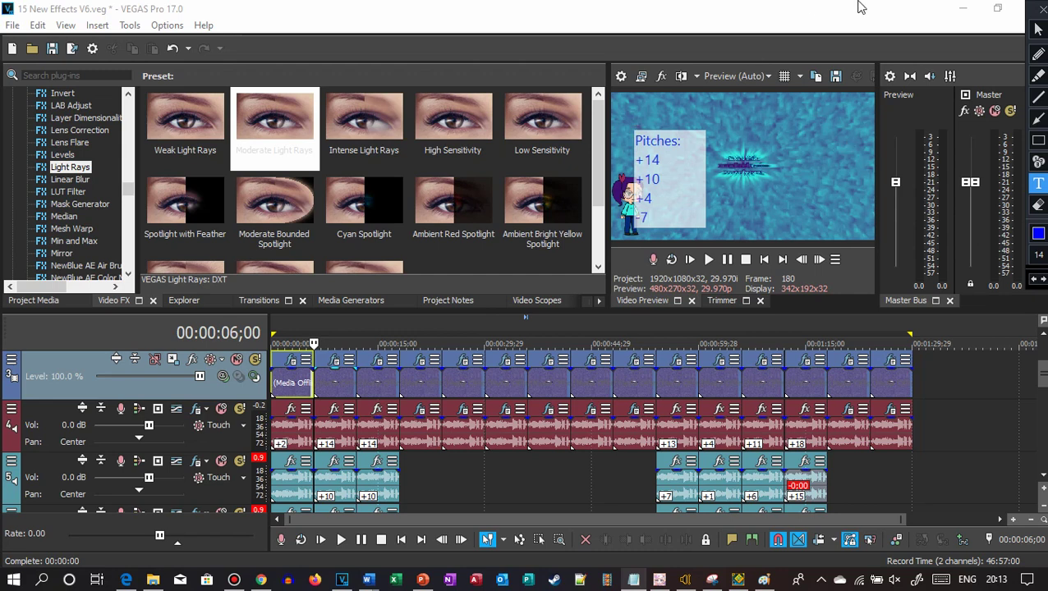
pyautogui.click(1040, 11)
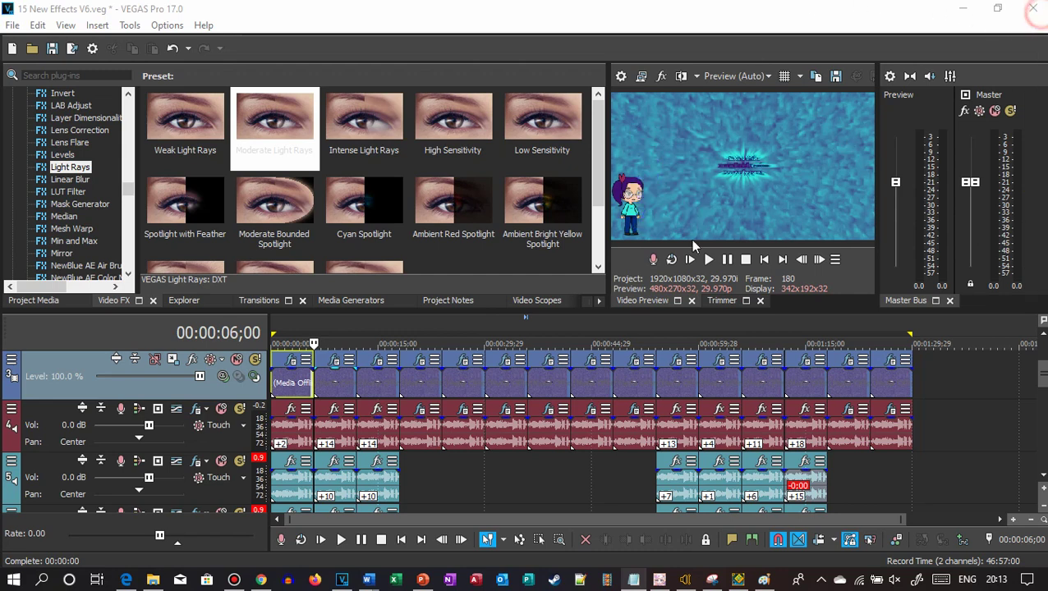
# Step: Examine the third video event's Light Rays and Gradient Map effects, checking the colour of every gradient stop, and close the effects window
pyautogui.click(359, 378)
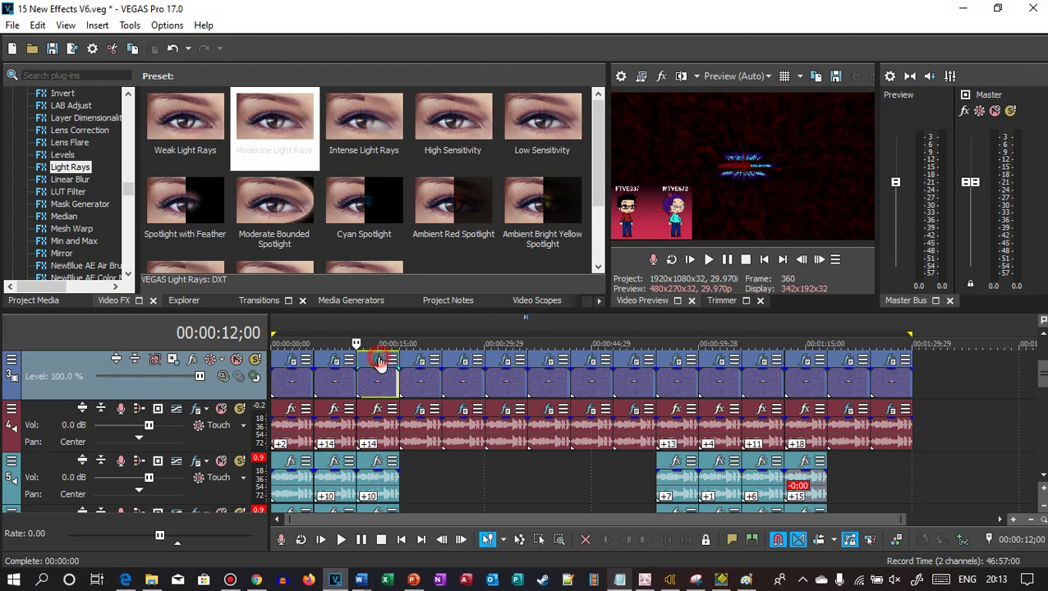
pyautogui.click(377, 360)
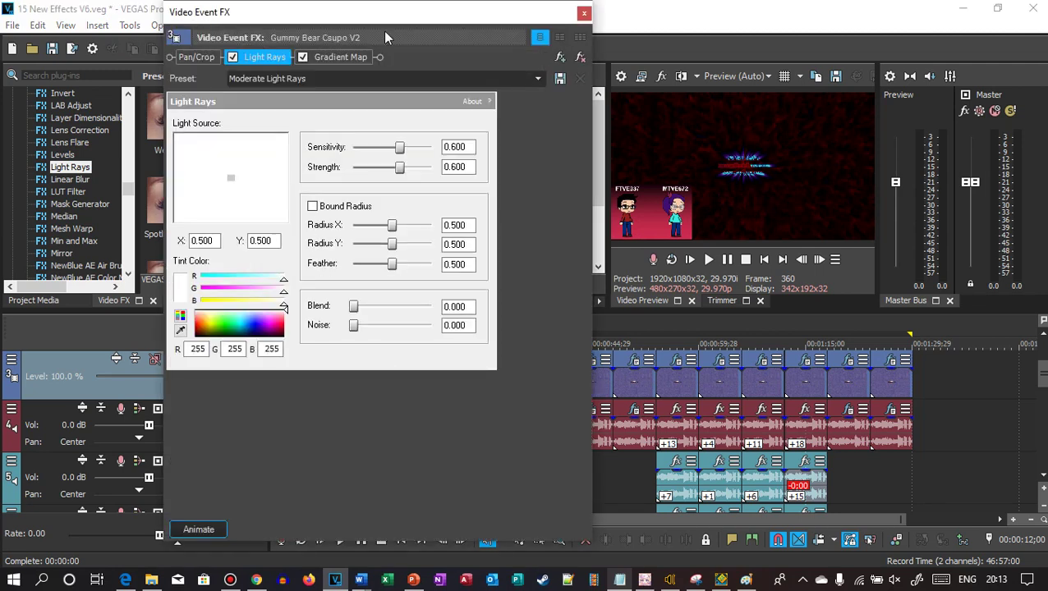
pyautogui.click(358, 59)
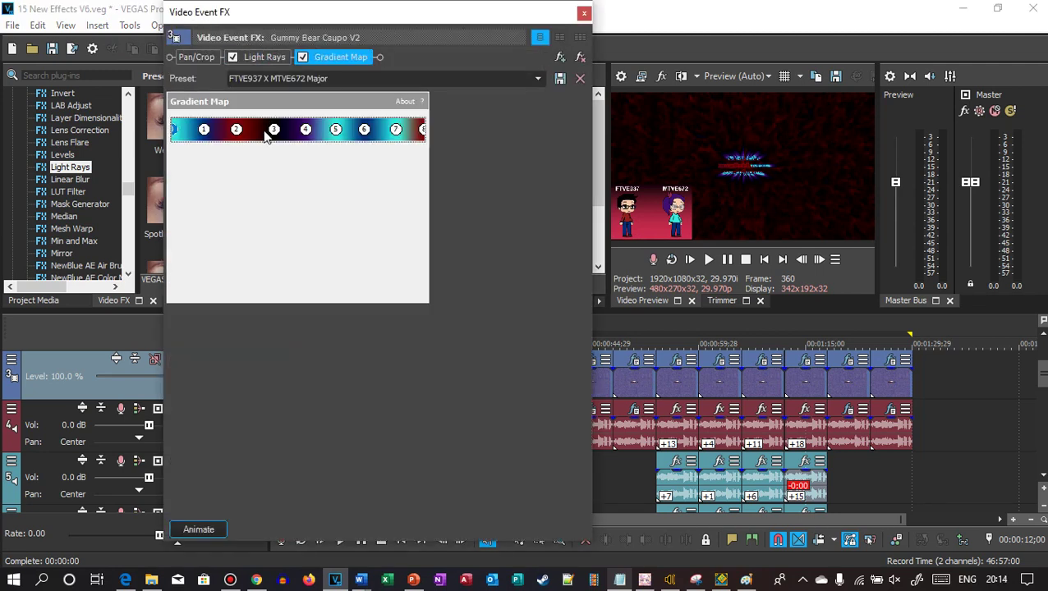
pyautogui.click(232, 153)
pyautogui.click(233, 153)
pyautogui.click(232, 153)
pyautogui.click(233, 154)
pyautogui.click(233, 153)
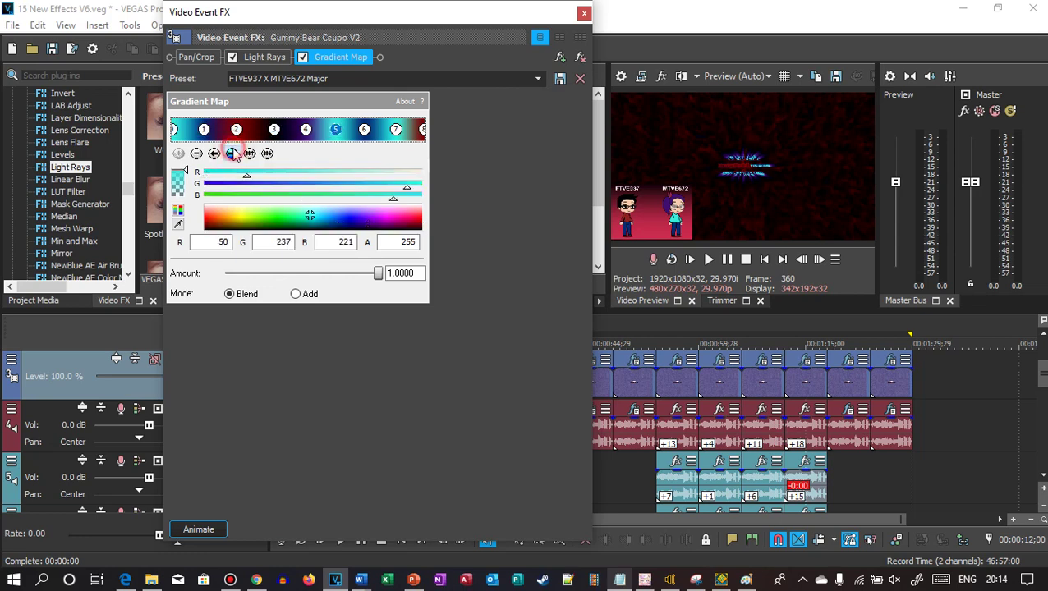
pyautogui.click(232, 154)
pyautogui.click(232, 153)
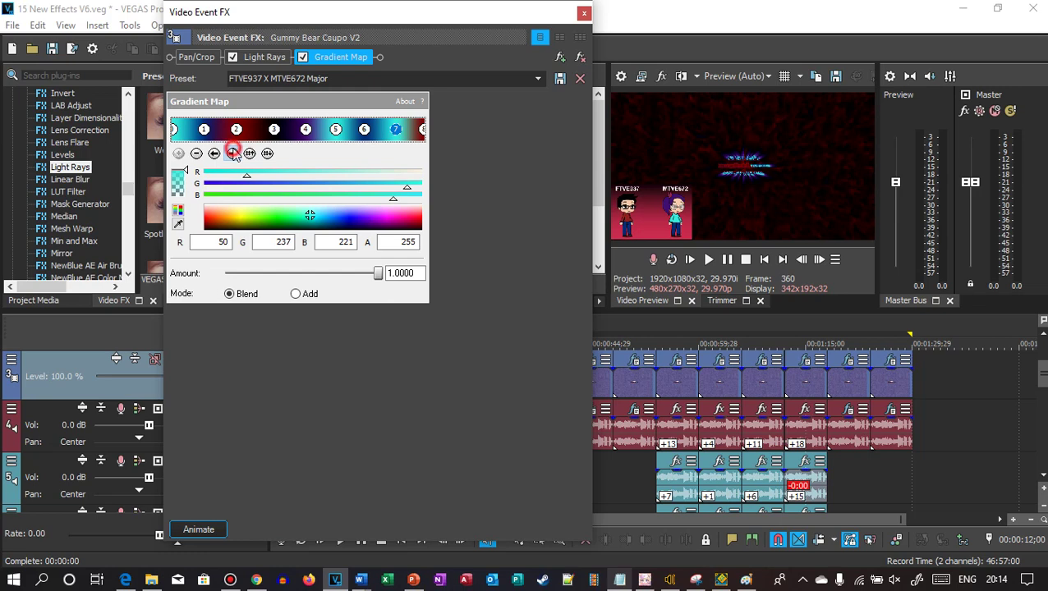
pyautogui.click(232, 153)
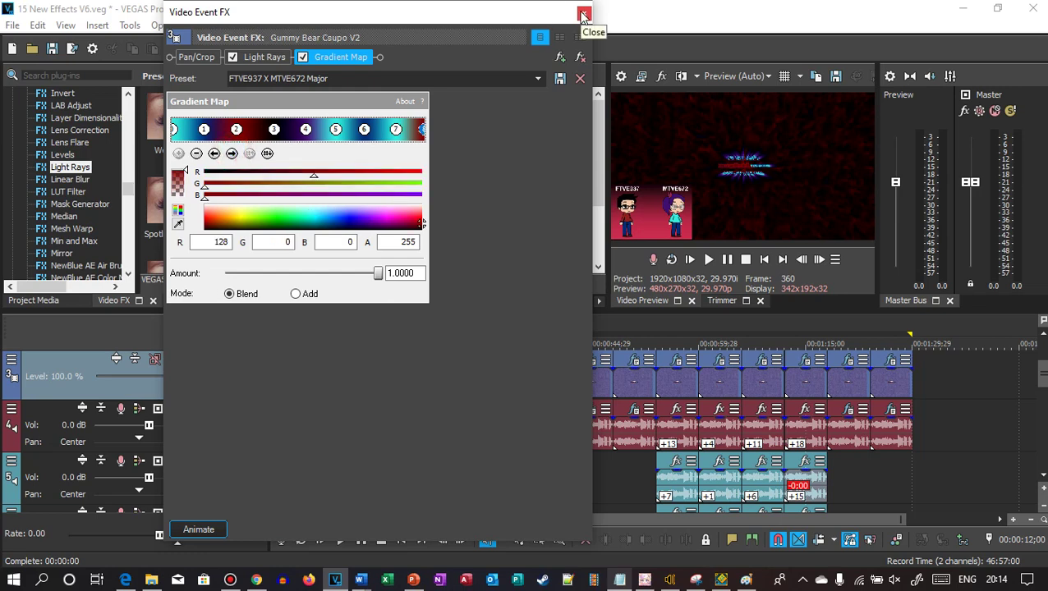
pyautogui.click(583, 15)
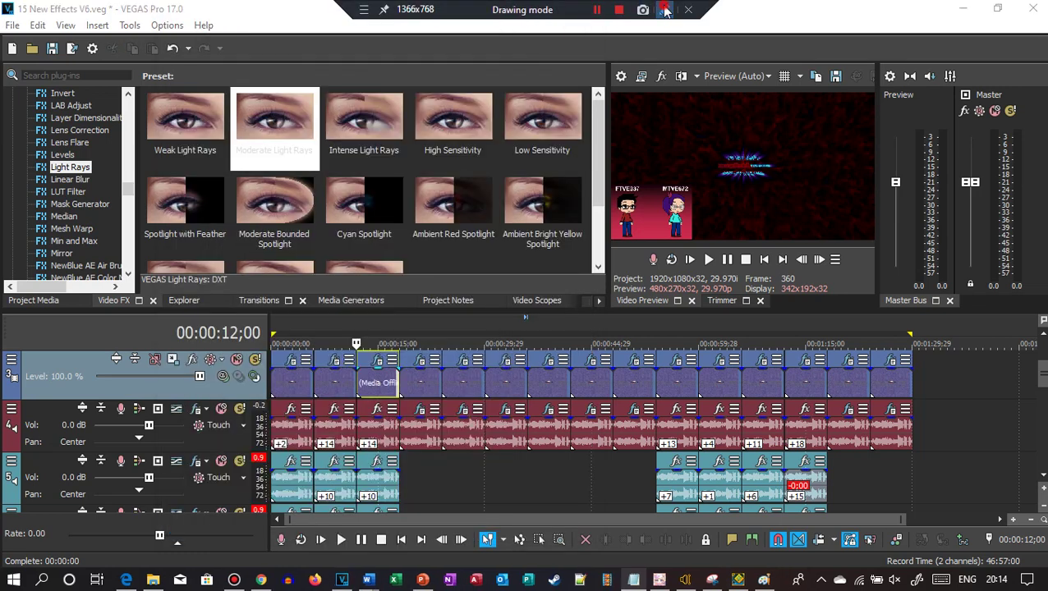
# Step: Annotate the third event's preview with a "Pitches:" note listing +14, +10, +4, +2, 0 and -2 on separate lines, and leave drawing mode
pyautogui.click(665, 10)
pyautogui.click(624, 117)
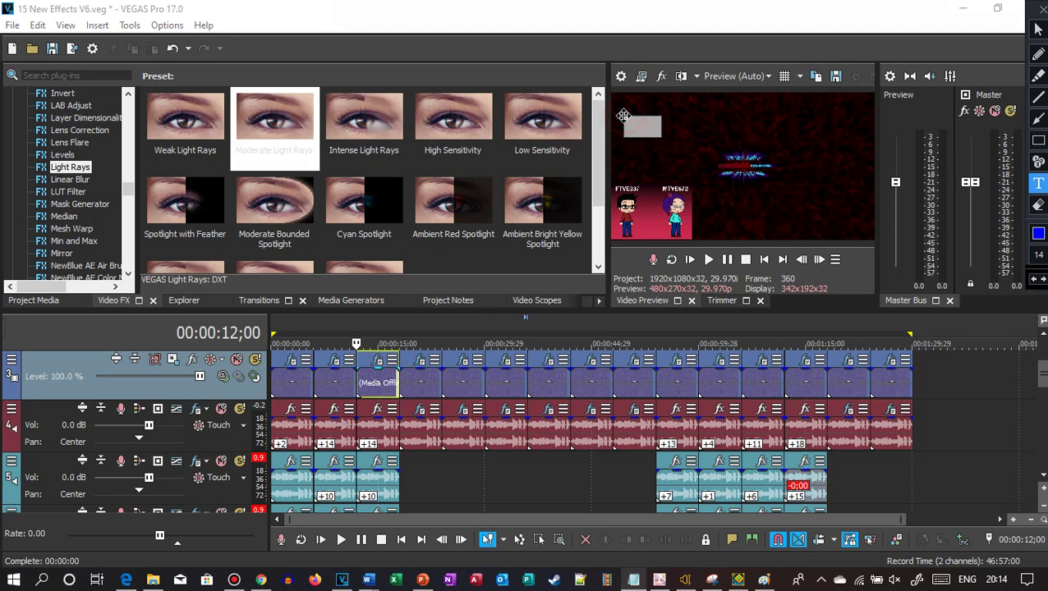
pyautogui.write('Pitches:')
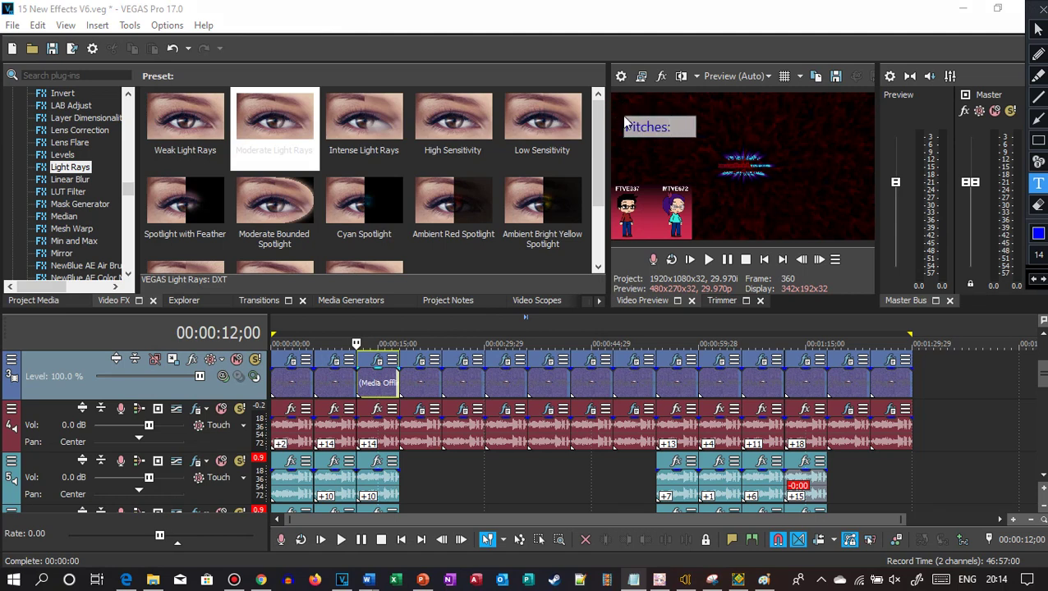
pyautogui.press('Return')
pyautogui.write('_+')
pyautogui.write('14')
pyautogui.press('Return')
pyautogui.write('+10')
pyautogui.press('Return')
pyautogui.write('+4')
pyautogui.write(' +2')
pyautogui.press('Return')
pyautogui.write('0')
pyautogui.press('Return')
pyautogui.write('-2')
pyautogui.press('Return')
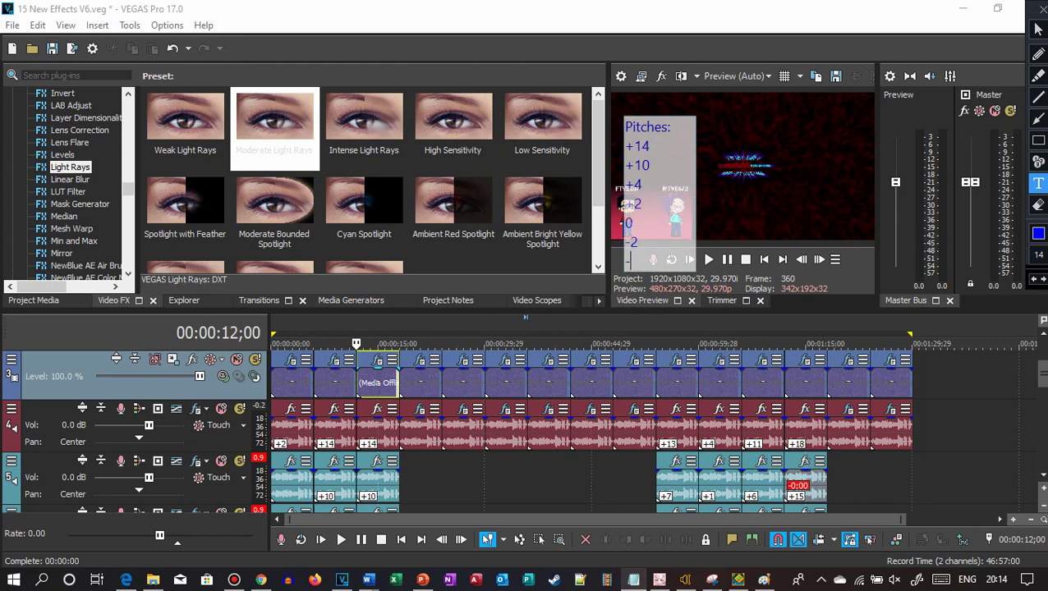
pyautogui.click(1038, 25)
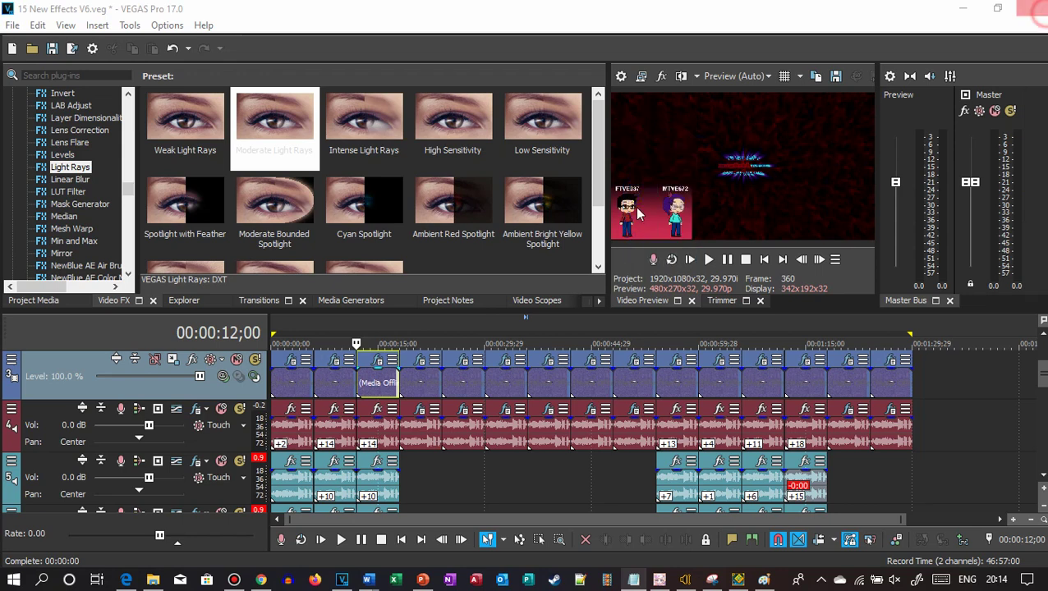
# Step: Examine the fourth video event's TV Simulator, Light Rays and Gradient Map effects, stepping through the gradient's colour stops
pyautogui.click(399, 382)
pyautogui.click(420, 359)
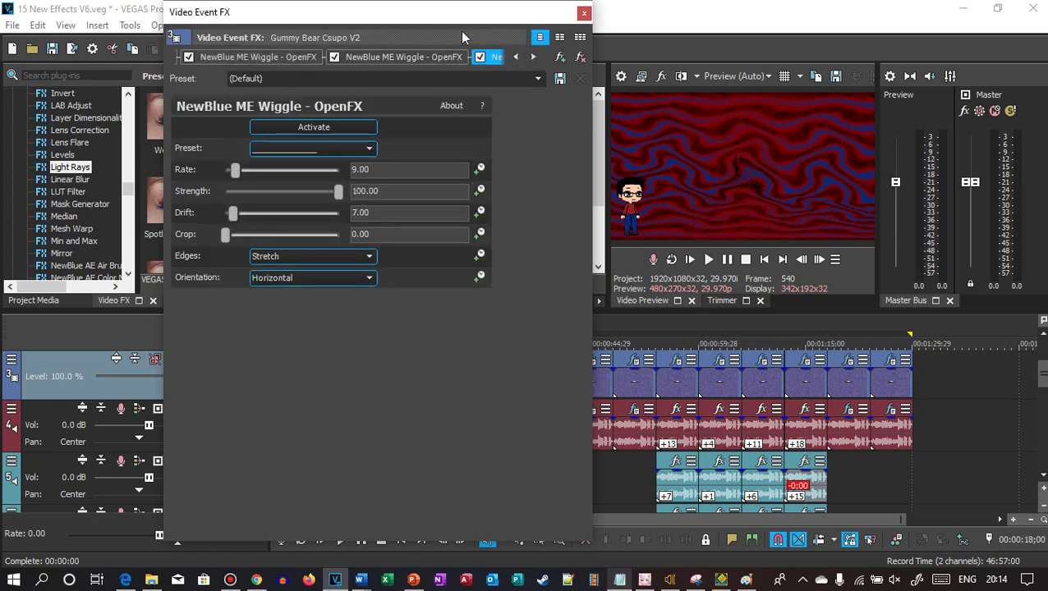
pyautogui.click(515, 58)
pyautogui.click(327, 59)
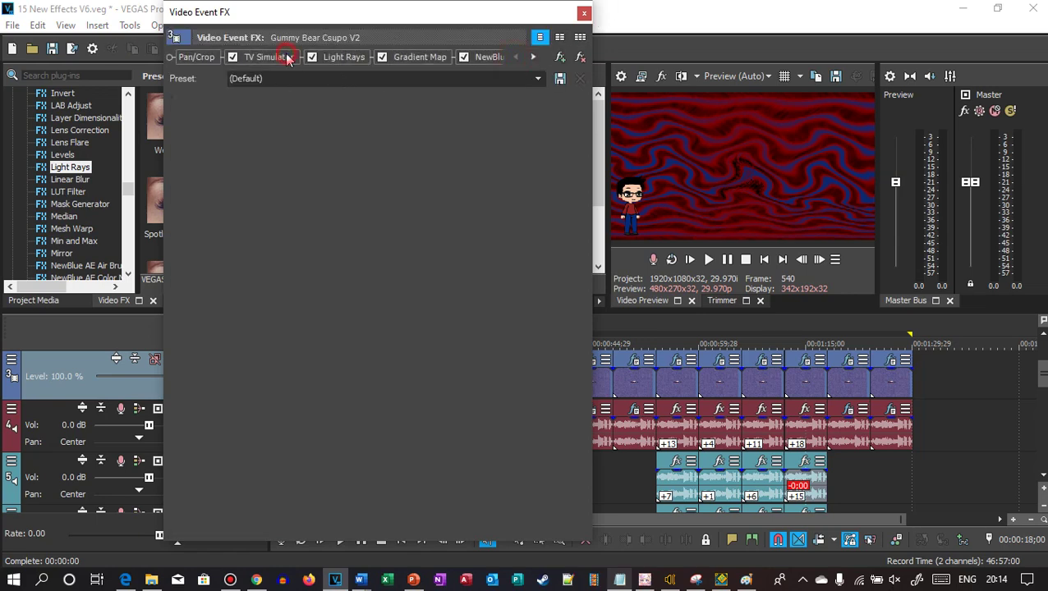
pyautogui.click(339, 60)
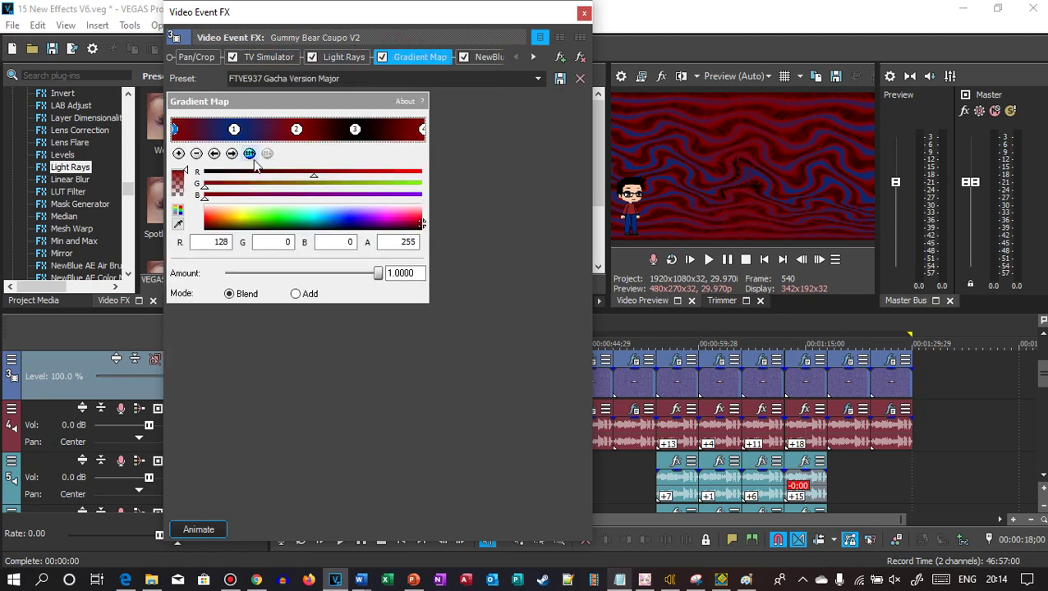
pyautogui.click(234, 162)
pyautogui.click(234, 162)
pyautogui.click(234, 161)
pyautogui.click(234, 162)
# Step: Examine the settings of the fourth video event's NewBlue ME Wiggle effects and close the effects window
pyautogui.click(533, 57)
pyautogui.click(533, 57)
pyautogui.click(533, 57)
pyautogui.click(354, 61)
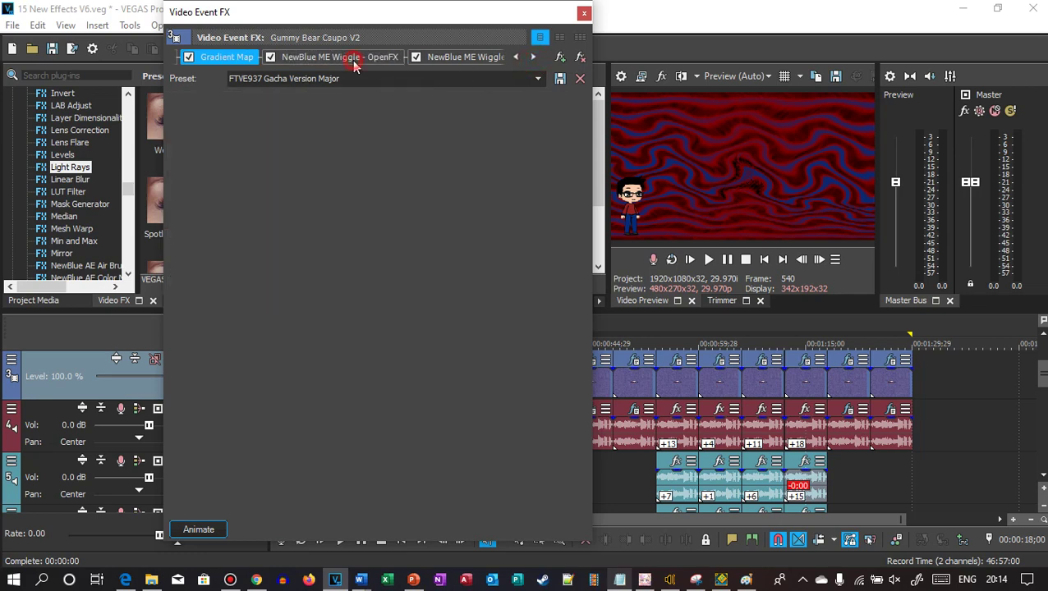
pyautogui.click(531, 57)
pyautogui.click(320, 60)
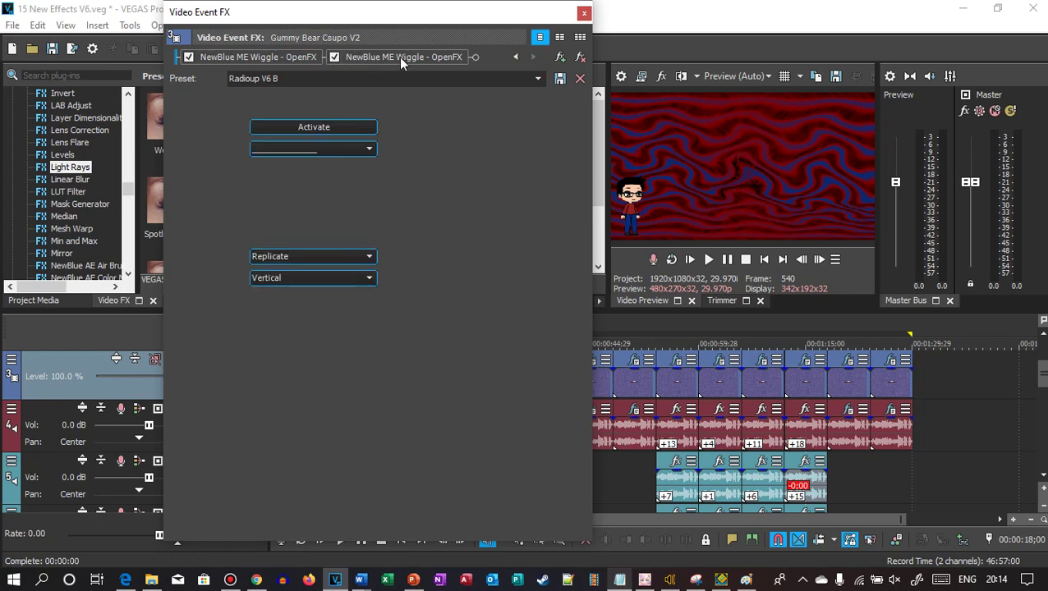
pyautogui.click(583, 13)
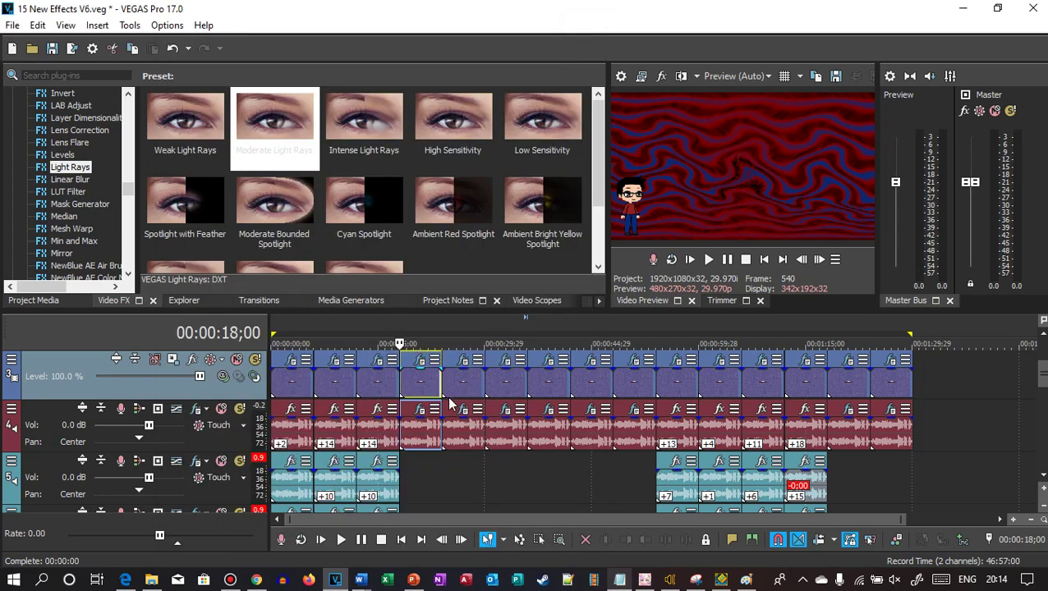
# Step: Examine the fourth audio event's Amplitude Modulation, Distortion, tb_grumblebum, IO/Phaser and IL Vocodex effect settings
pyautogui.click(422, 409)
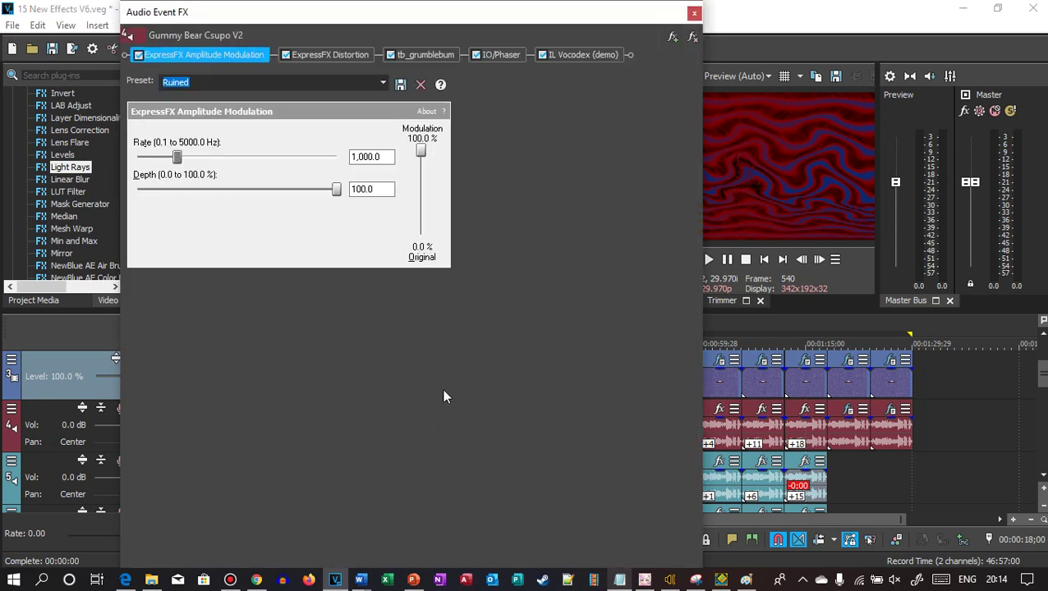
pyautogui.click(312, 55)
pyautogui.click(408, 55)
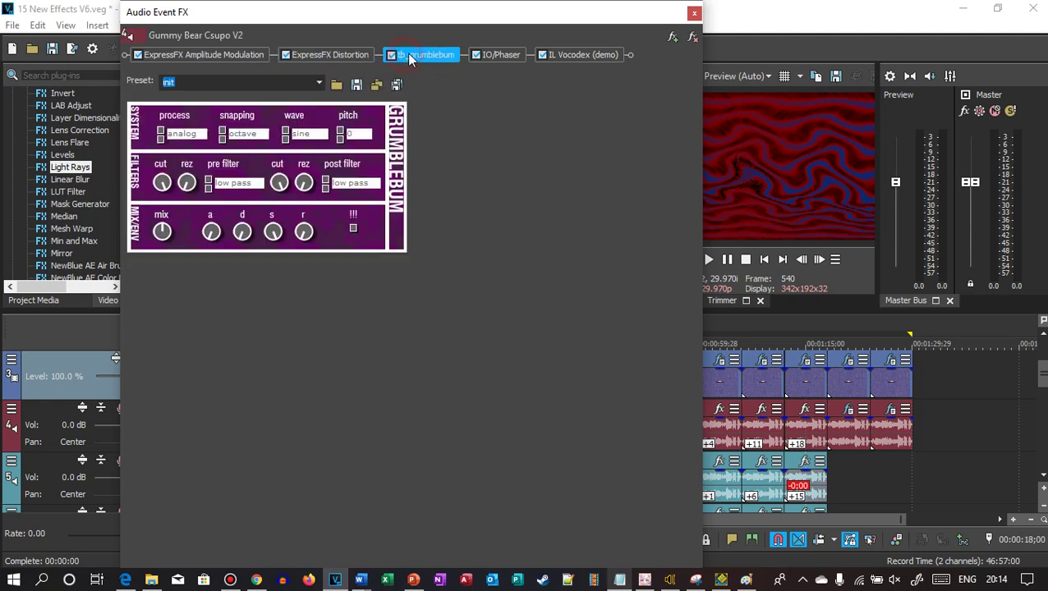
pyautogui.click(502, 56)
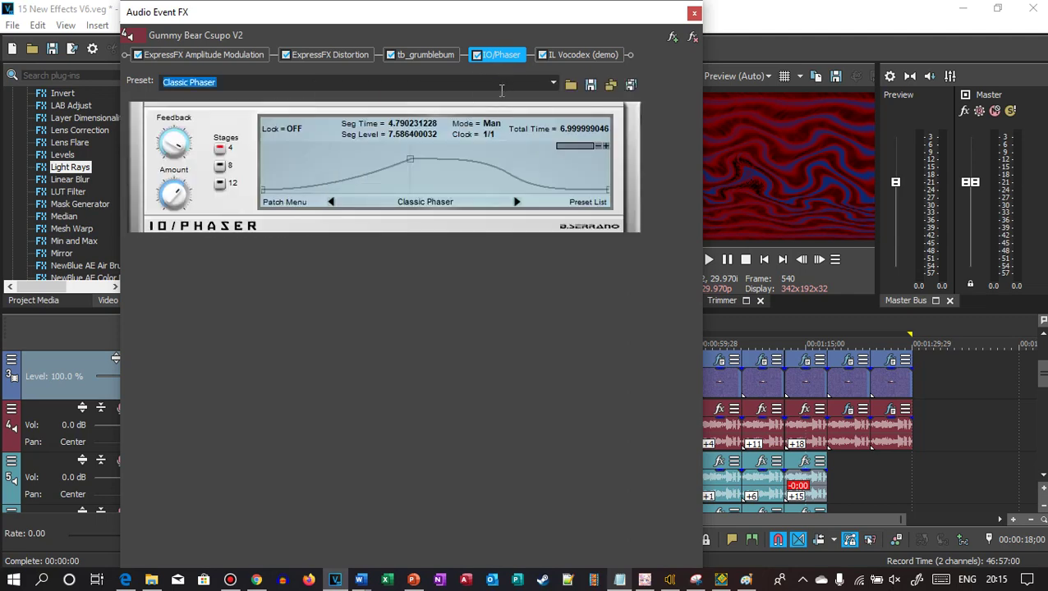
pyautogui.click(597, 57)
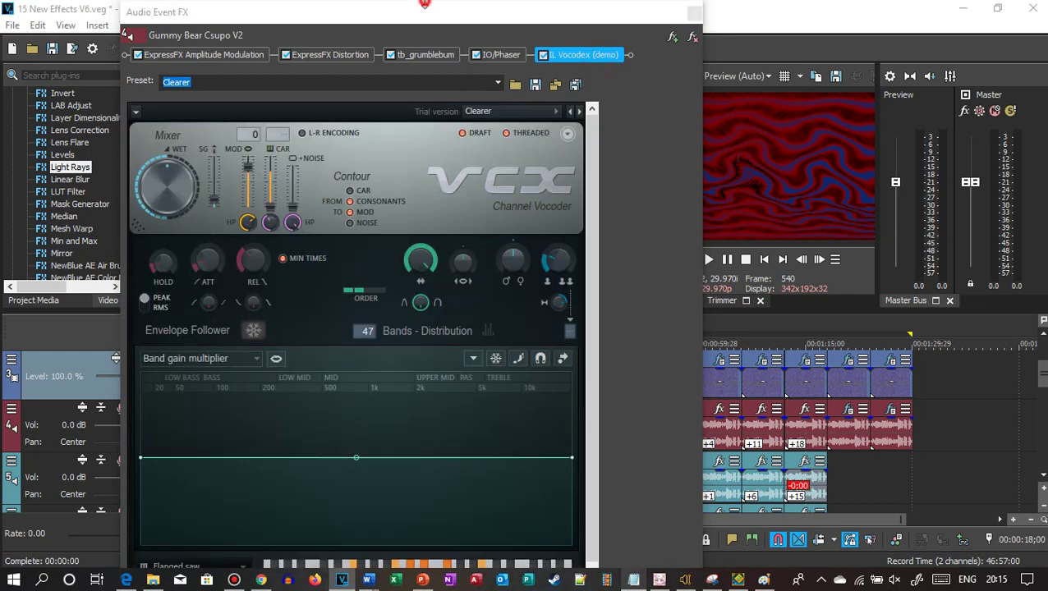
# Step: Examine the rest of the fourth audio event's IL Vocodex settings down to its keyboard, and close the effects window
pyautogui.moveTo(421, 22); pyautogui.dragTo(381, 23)
pyautogui.click(583, 206)
pyautogui.moveTo(585, 208); pyautogui.dragTo(164, 428)
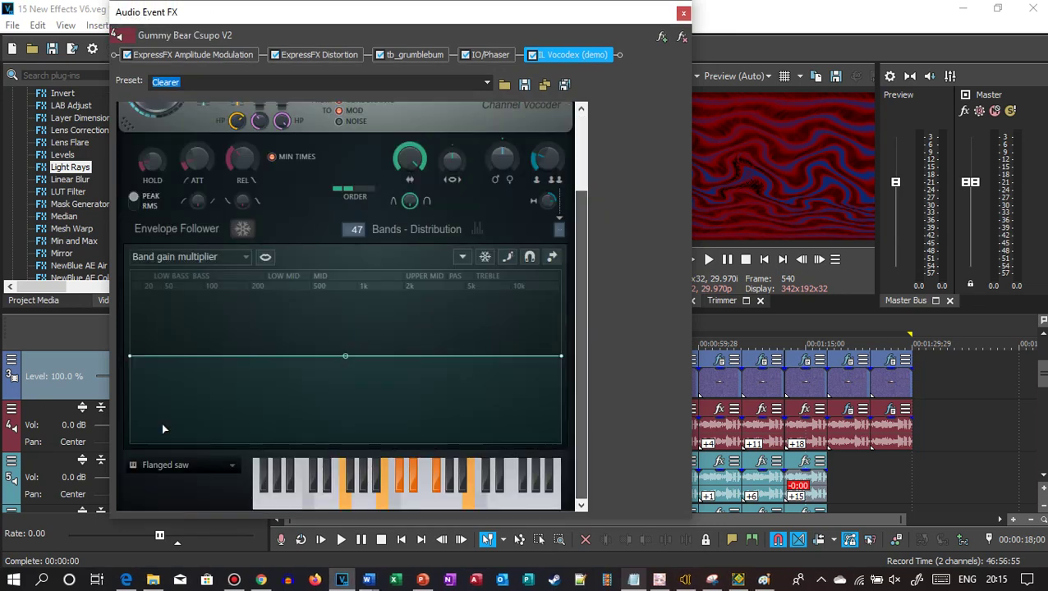
pyautogui.click(682, 13)
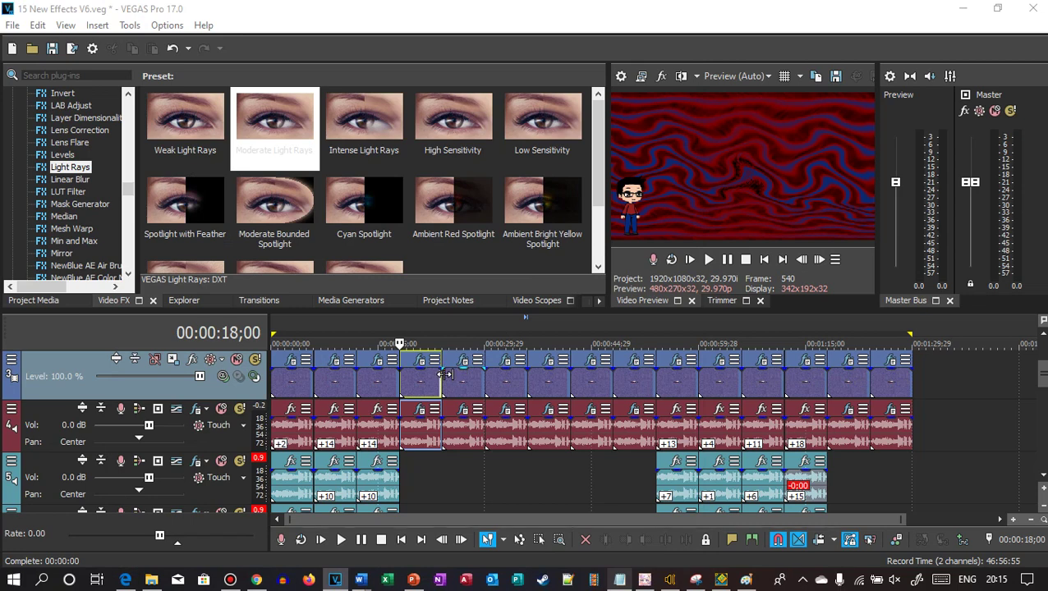
# Step: Examine the fifth video event's NewBlue ME Wiggle, TV Simulator, Glow and Light Rays effect settings
pyautogui.click(464, 361)
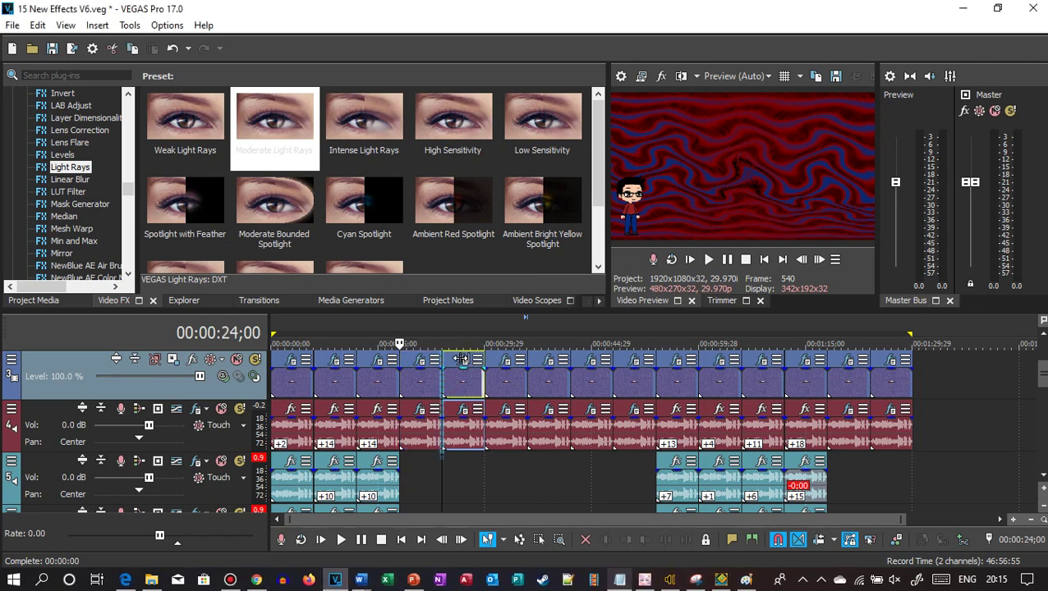
pyautogui.click(463, 361)
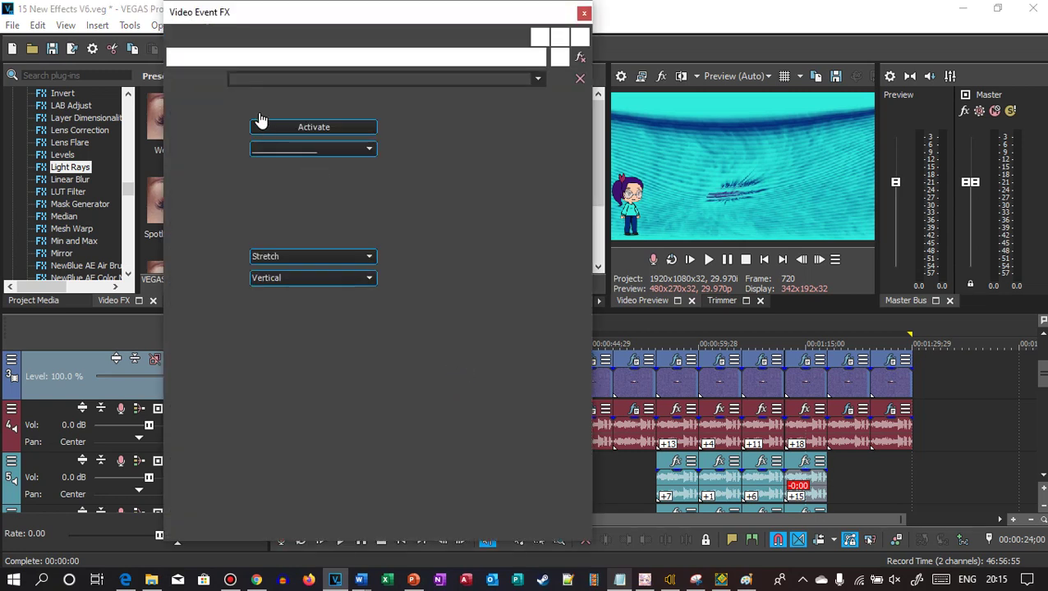
pyautogui.click(510, 59)
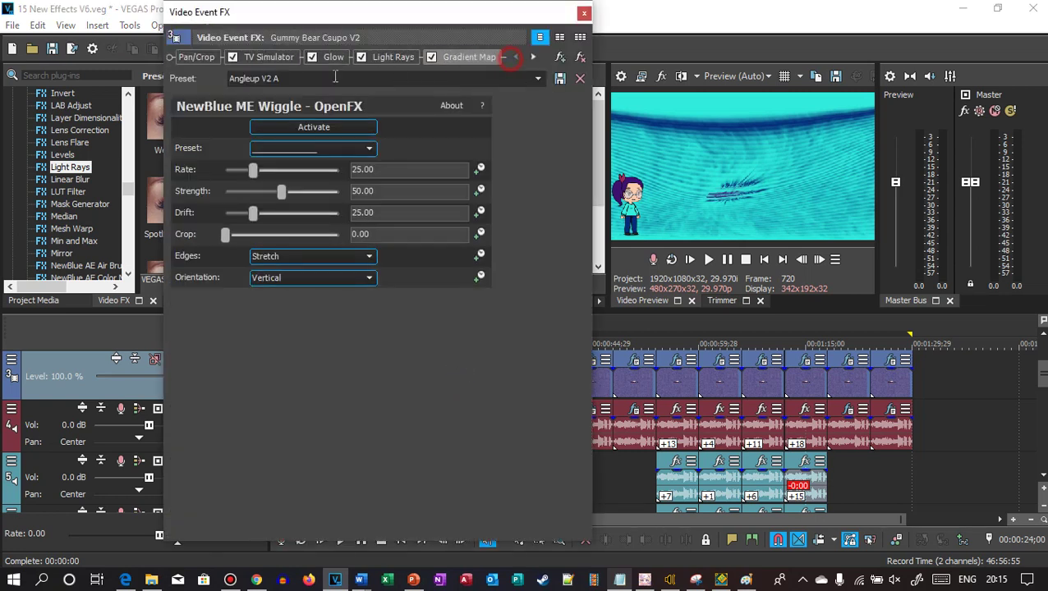
pyautogui.click(271, 59)
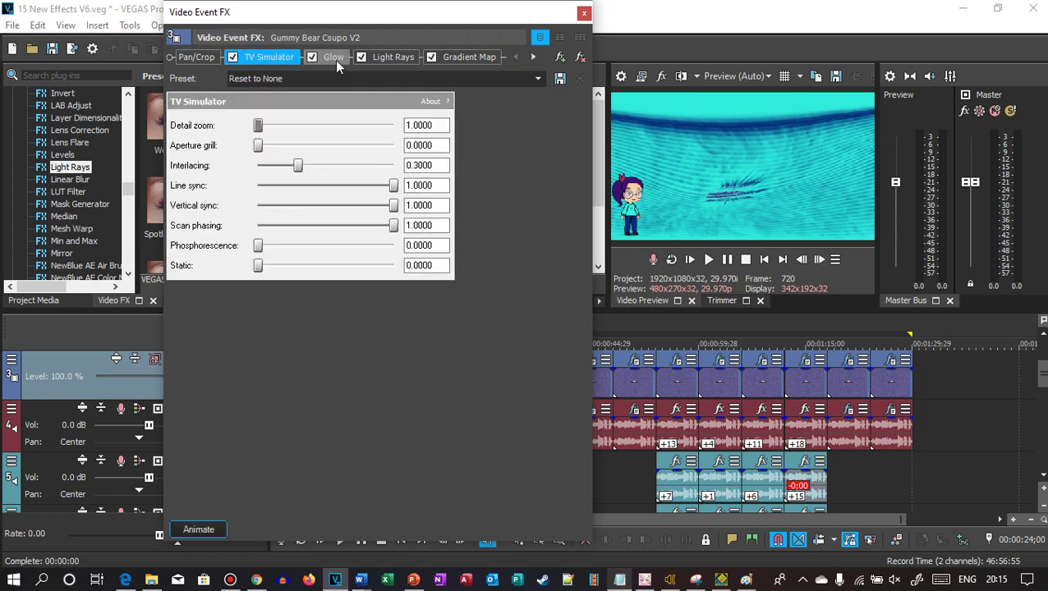
pyautogui.click(333, 59)
pyautogui.click(394, 58)
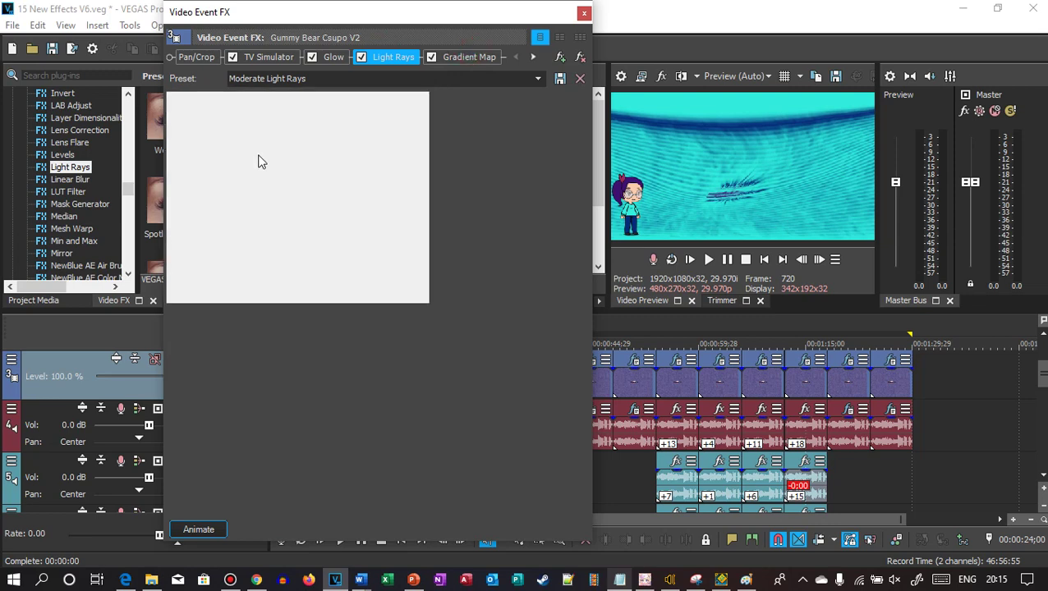
# Step: Examine each colour stop of the fifth video event's Gradient Map effect and close the effects window
pyautogui.click(232, 154)
pyautogui.click(231, 153)
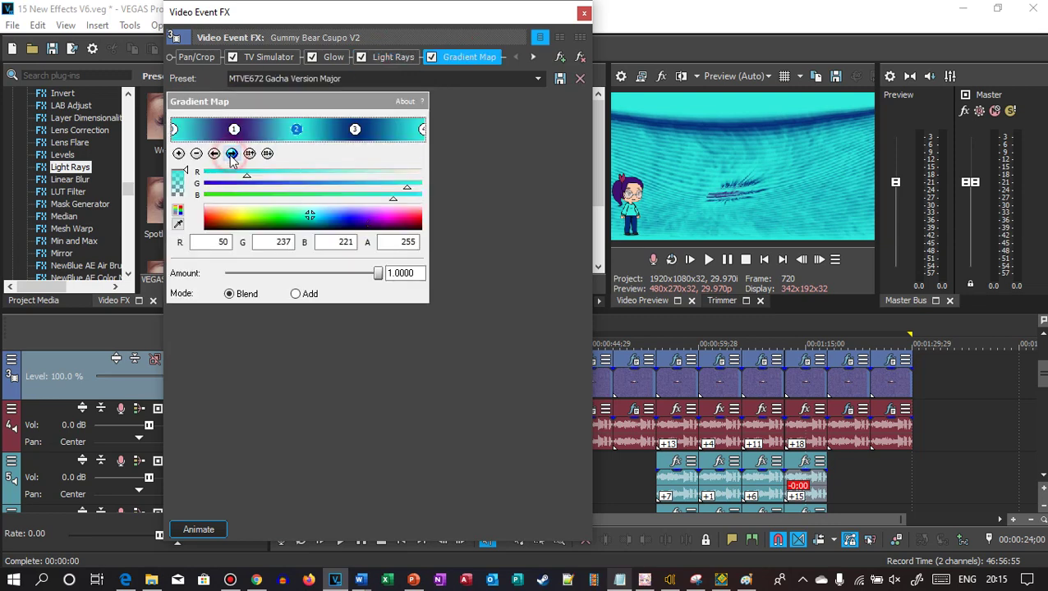
pyautogui.click(231, 153)
pyautogui.click(232, 153)
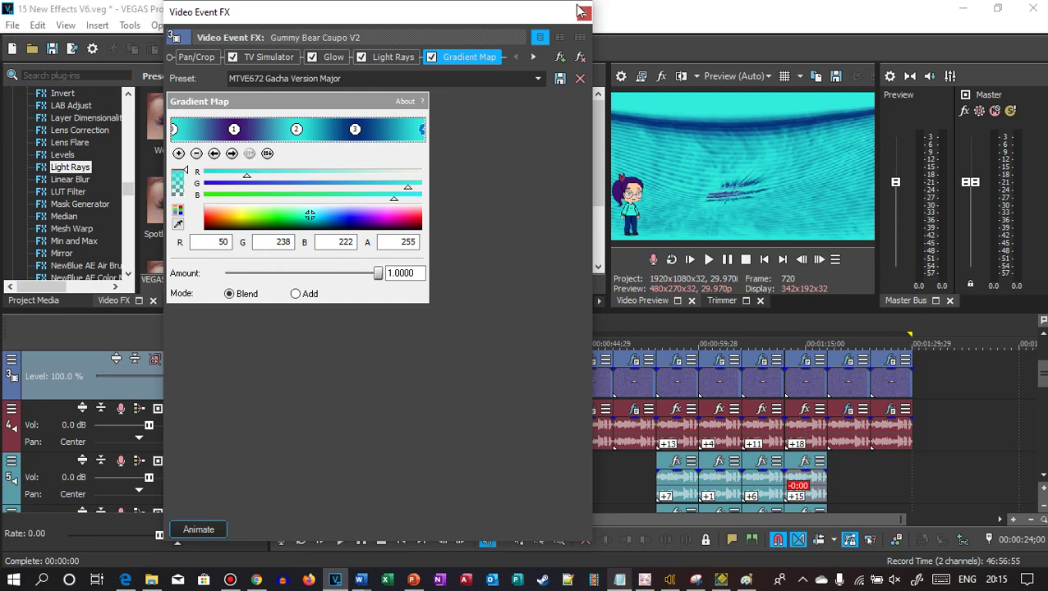
pyautogui.click(583, 12)
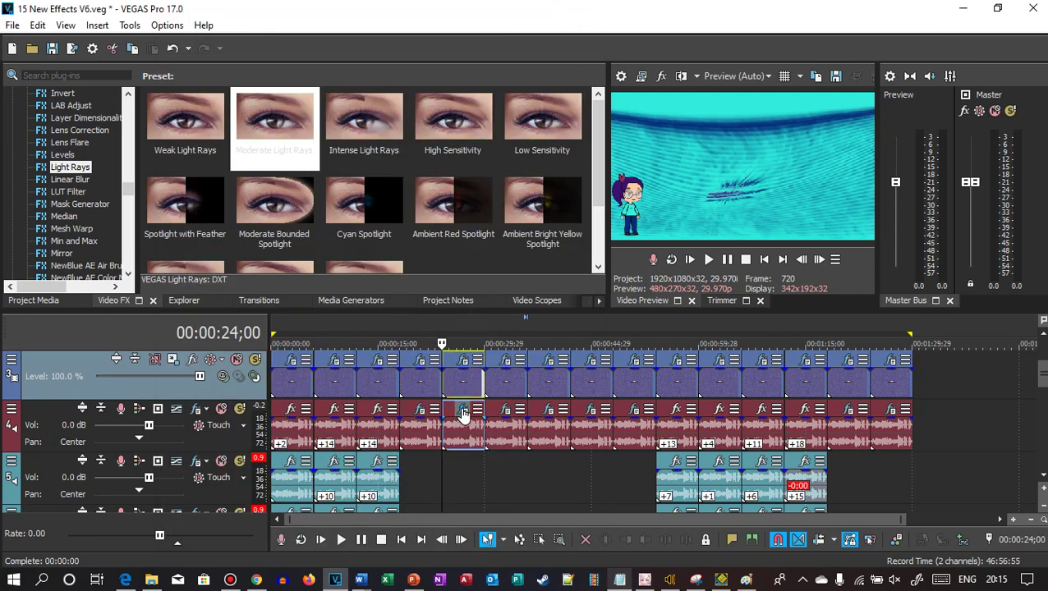
# Step: Examine the fifth audio event's Vibrato, tb_grumblebum, Amplitude Modulation, Flange/Wah-Wah and Dither effect settings
pyautogui.click(463, 412)
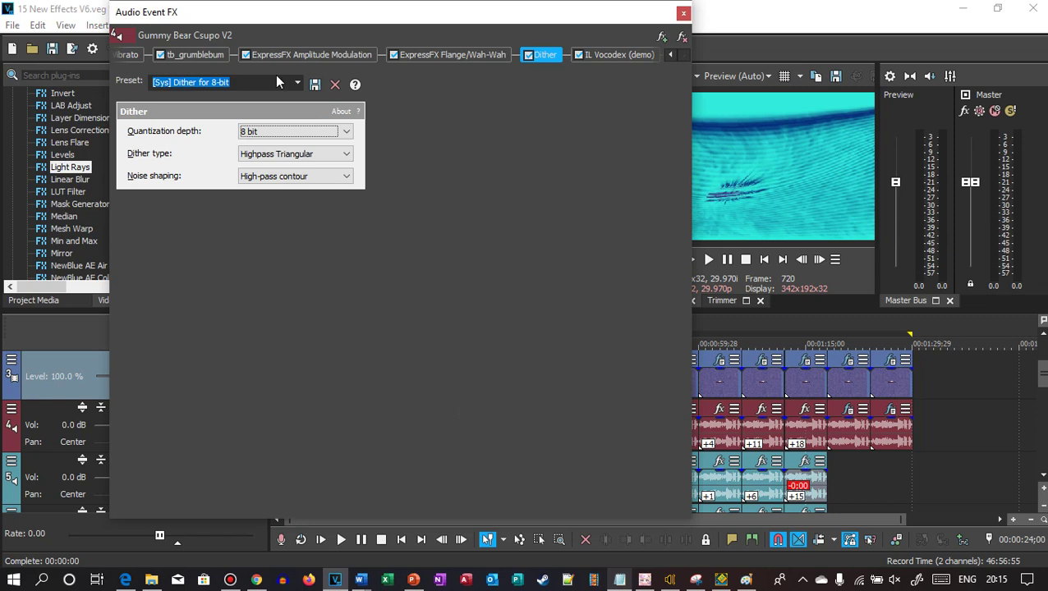
pyautogui.click(130, 54)
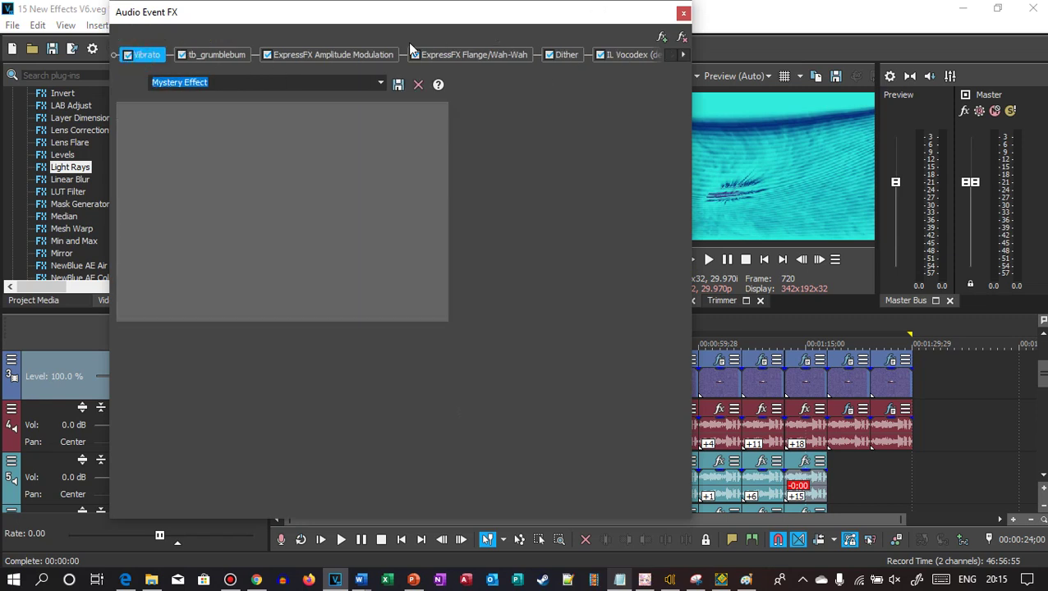
pyautogui.click(230, 52)
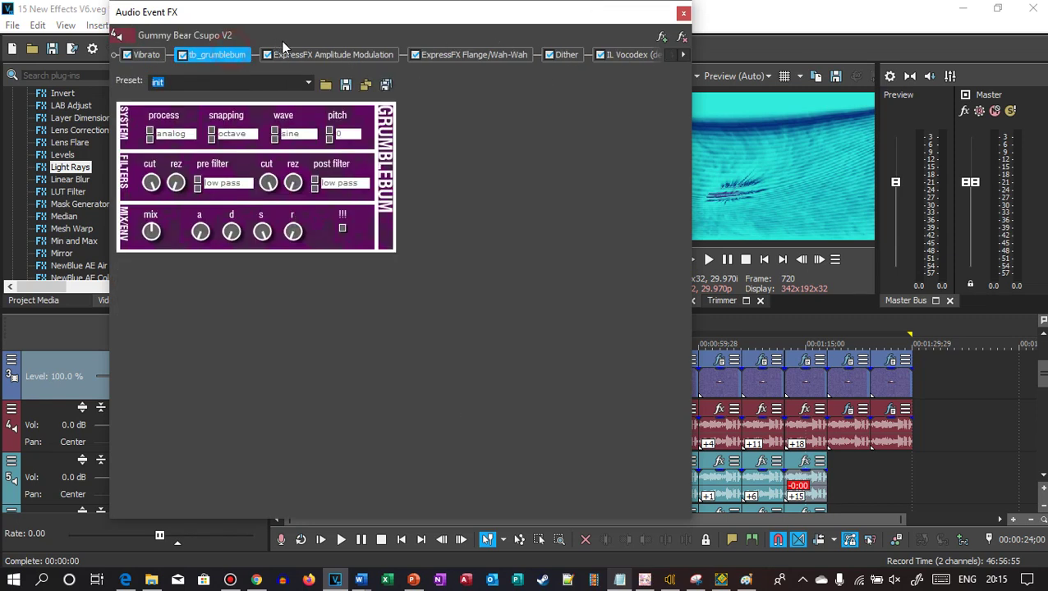
pyautogui.click(322, 54)
pyautogui.click(495, 54)
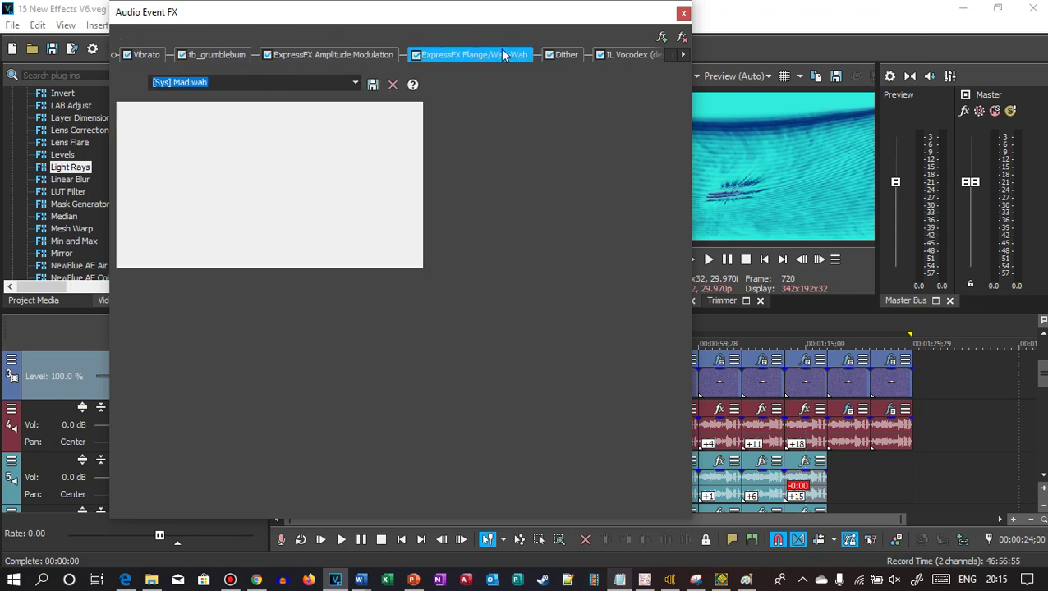
pyautogui.click(567, 54)
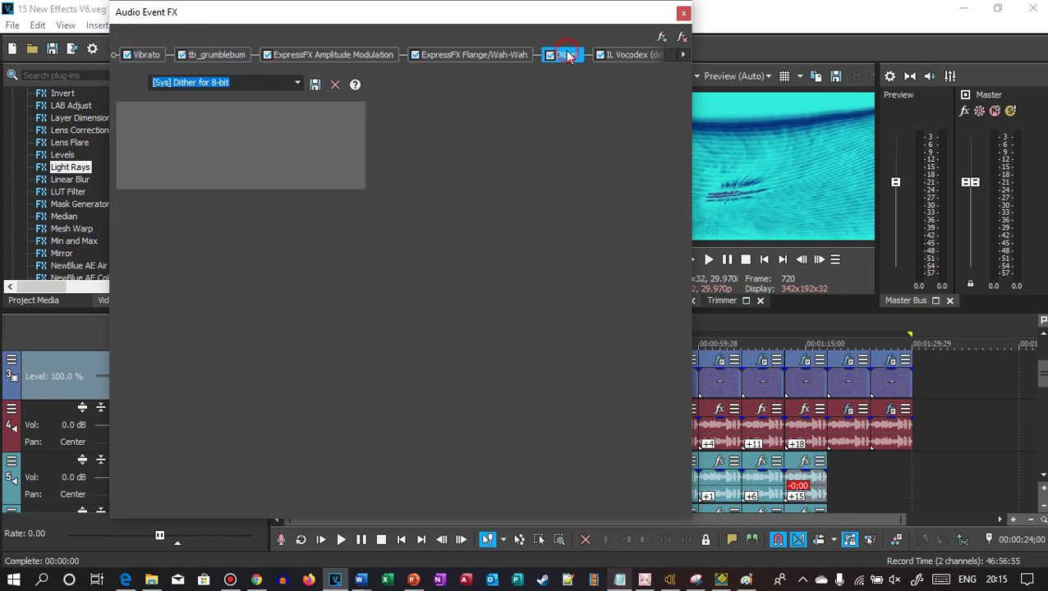
# Step: Examine the fifth audio event's IL Vocodex settings down to its keyboard, and close the effects window
pyautogui.click(629, 55)
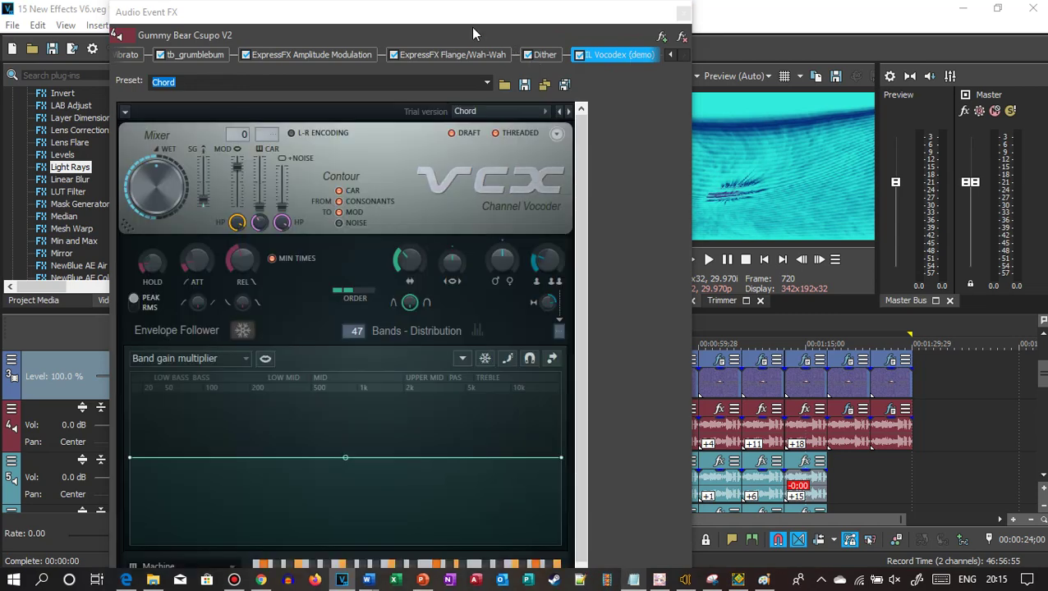
pyautogui.moveTo(405, 16)
pyautogui.mouseDown()
pyautogui.moveTo(391, 28)
pyautogui.moveTo(391, 16)
pyautogui.mouseUp()
pyautogui.moveTo(564, 170); pyautogui.dragTo(592, 284)
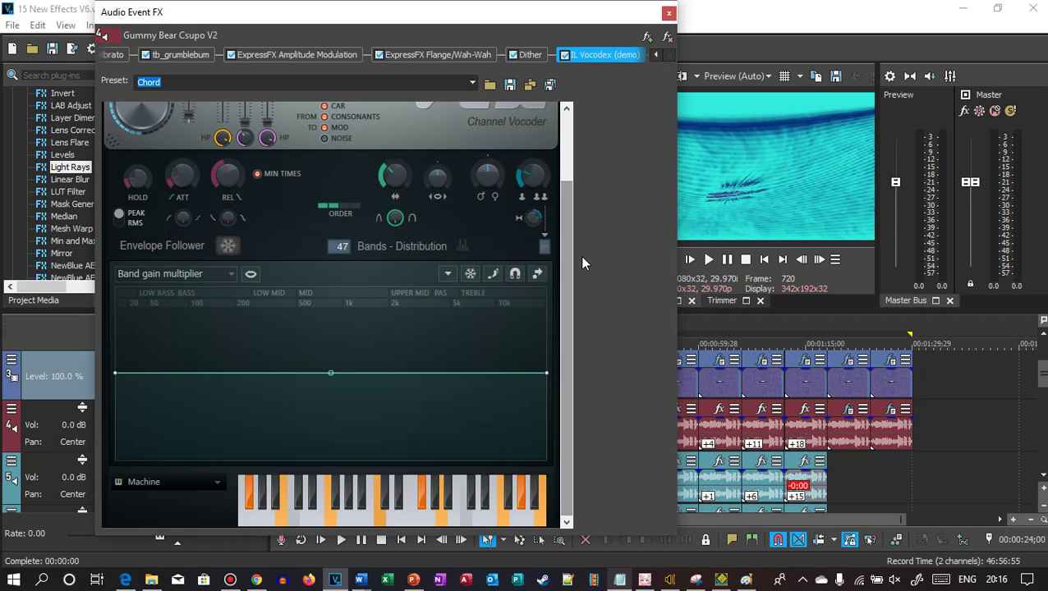
pyautogui.click(669, 14)
# Step: Examine the sixth video event's Rays and Gradient Map effects, including each gradient colour stop, and close the effects window
pyautogui.click(491, 376)
pyautogui.click(504, 362)
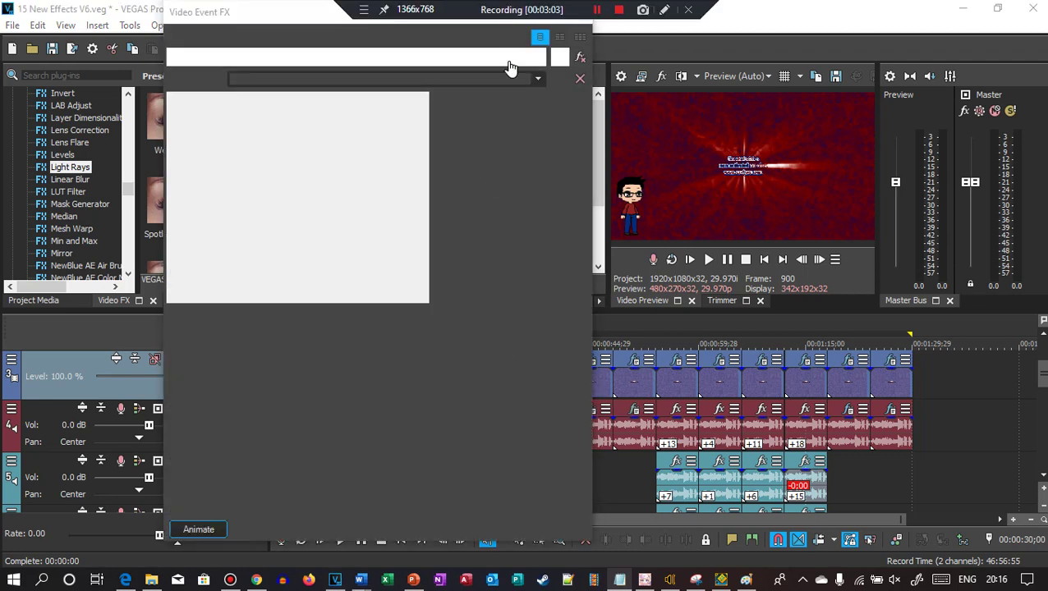
pyautogui.click(253, 60)
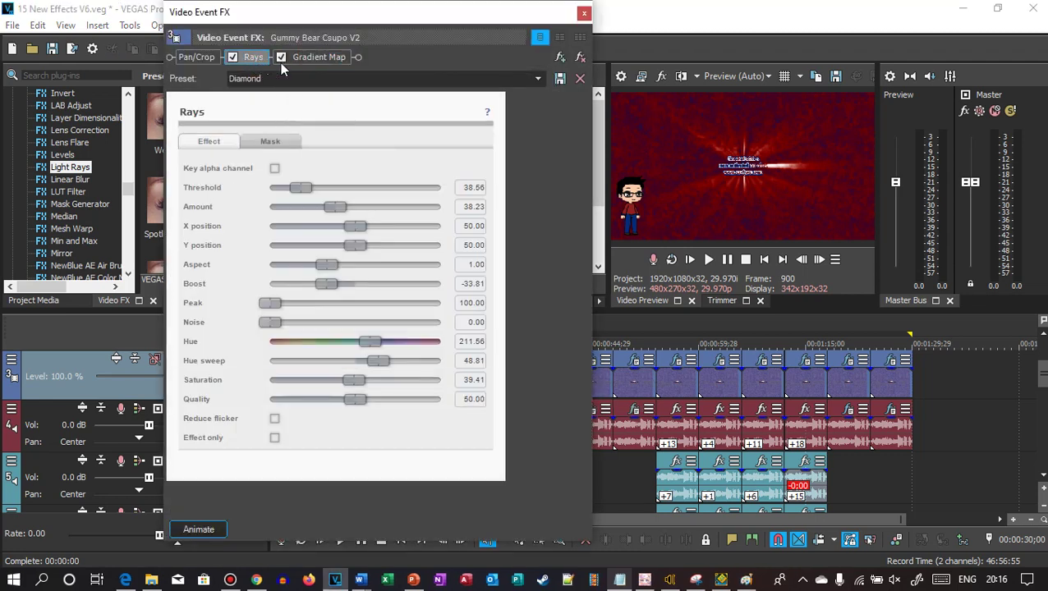
pyautogui.click(311, 56)
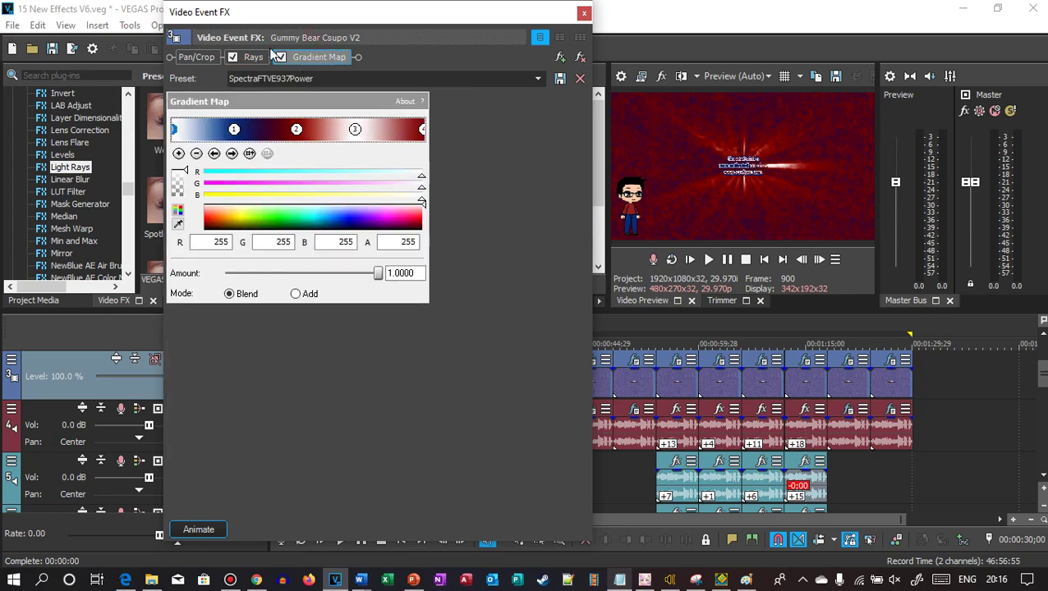
pyautogui.click(232, 154)
pyautogui.click(233, 154)
pyautogui.click(233, 154)
pyautogui.click(233, 153)
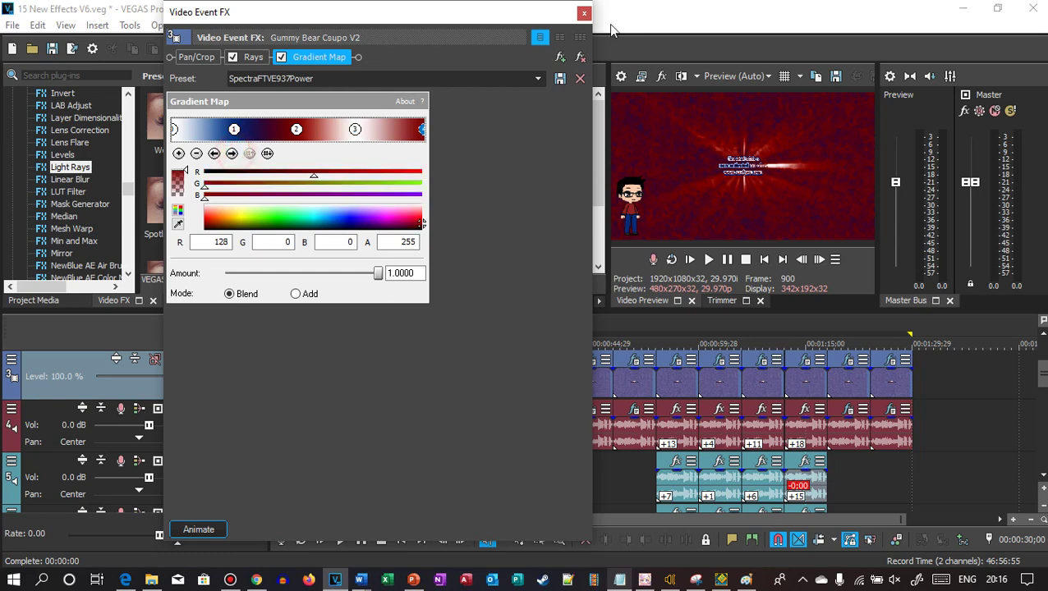
pyautogui.click(583, 12)
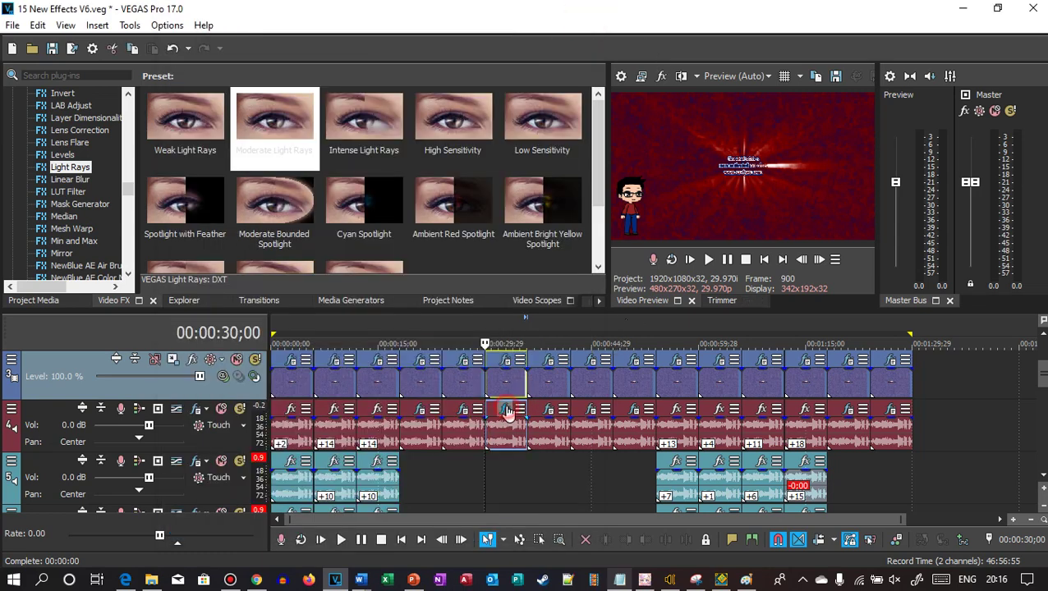
# Step: Examine the sixth audio event's IL Vocodex settings down to its keyboard, and close the effects window
pyautogui.click(507, 410)
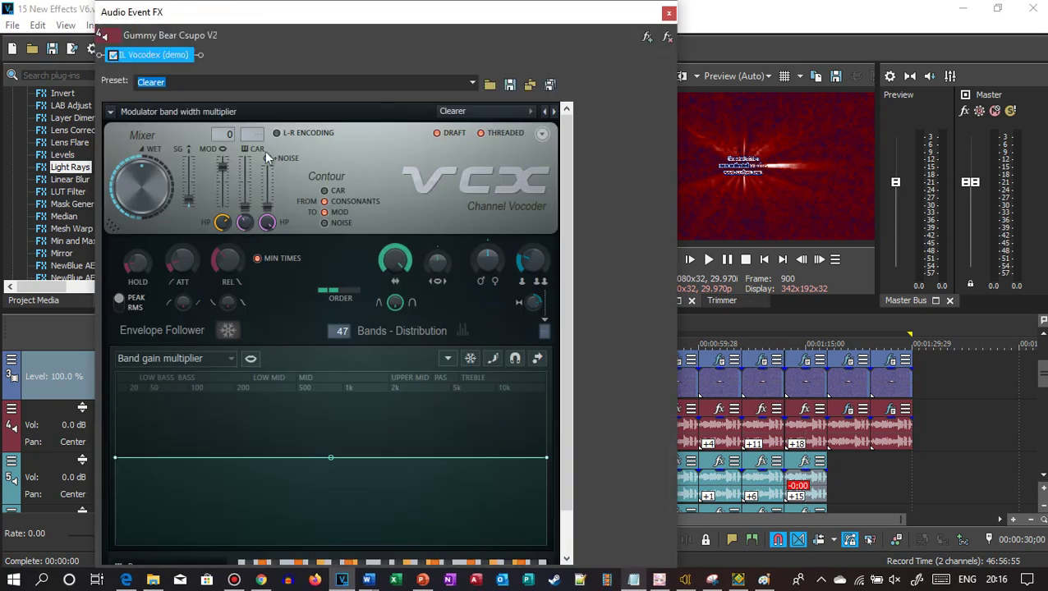
pyautogui.moveTo(400, 13)
pyautogui.mouseDown()
pyautogui.moveTo(398, 70)
pyautogui.moveTo(453, 17)
pyautogui.mouseUp()
pyautogui.click(561, 143)
pyautogui.moveTo(561, 170); pyautogui.dragTo(562, 252)
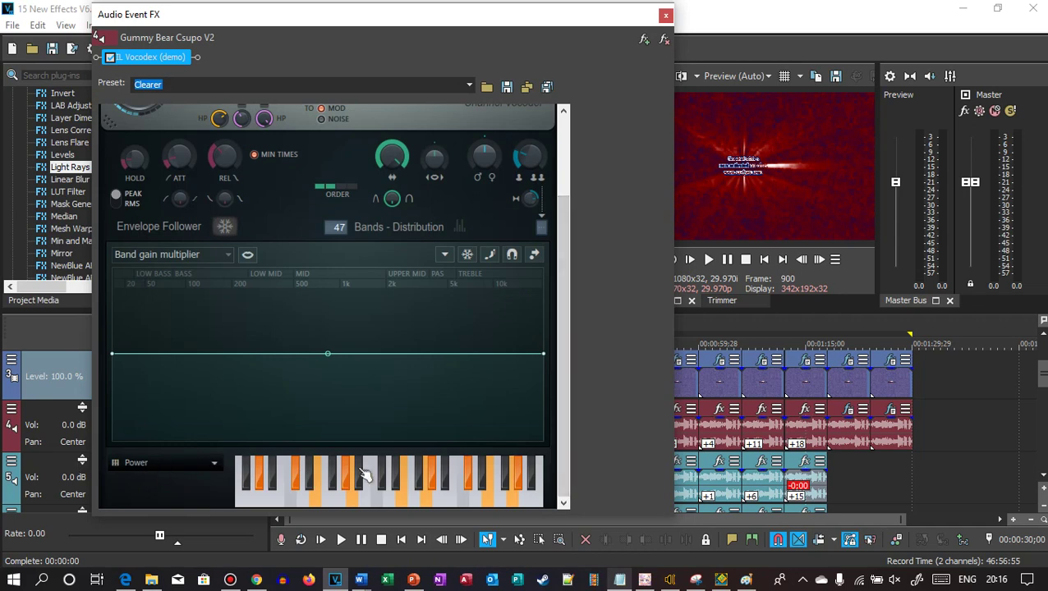
pyautogui.click(670, 14)
# Step: Examine the seventh video event's Rays and Gradient Map effects, stepping through the gradient's colour stops, and close the effects window
pyautogui.click(526, 374)
pyautogui.click(544, 367)
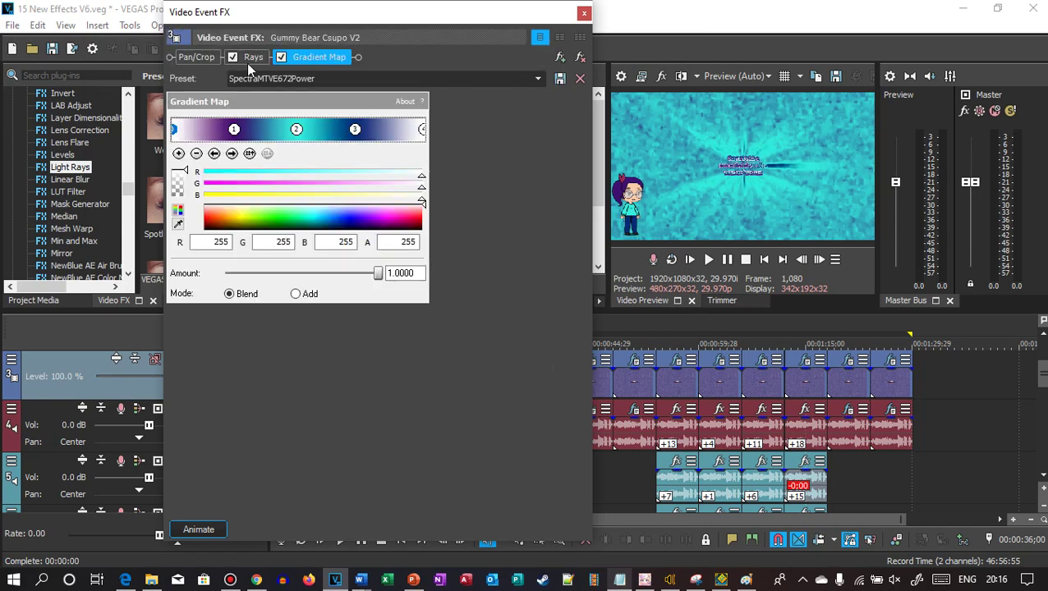
pyautogui.click(249, 59)
pyautogui.click(302, 57)
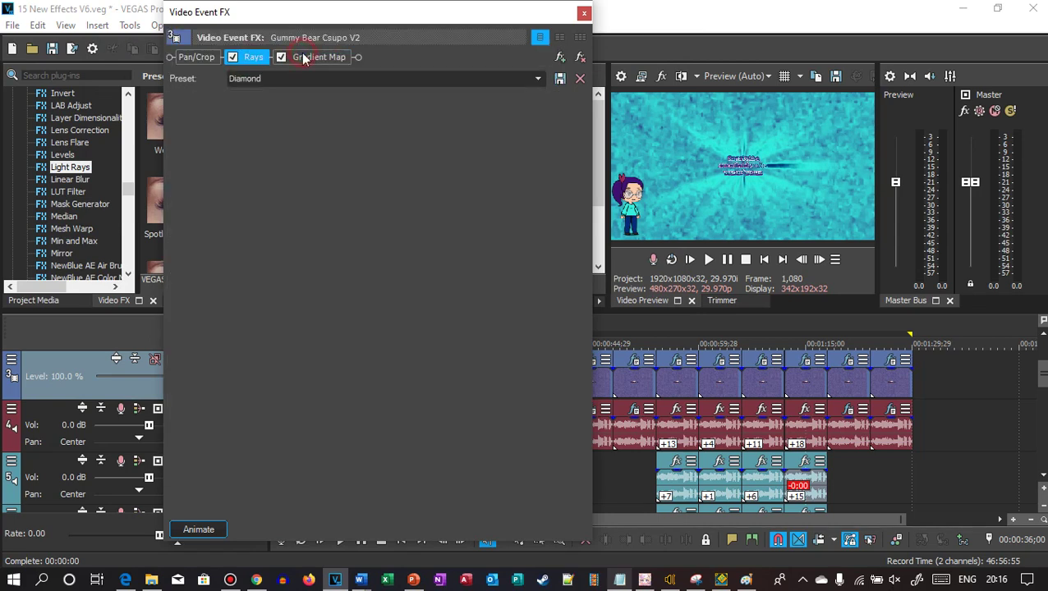
pyautogui.click(233, 156)
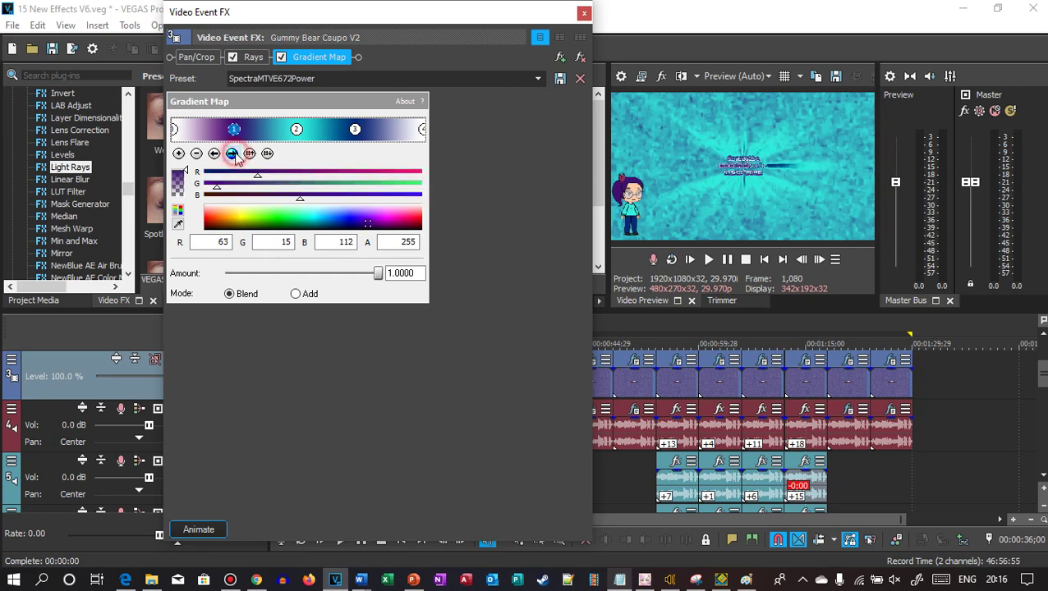
pyautogui.click(234, 157)
pyautogui.click(234, 154)
pyautogui.click(584, 14)
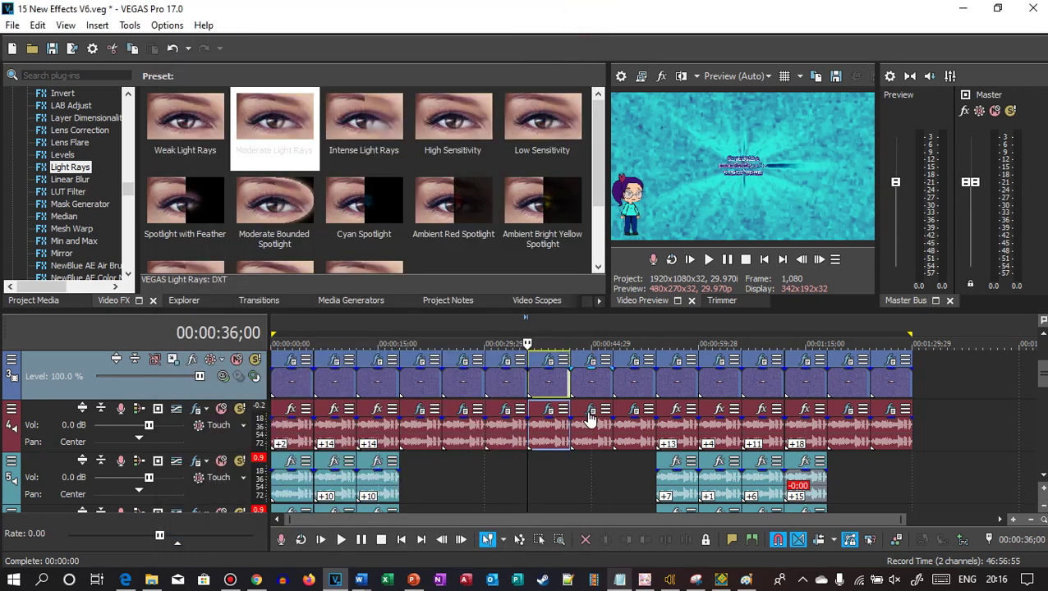
# Step: Examine the seventh audio event's IL Vocodex settings down to its keyboard, and close the effects window
pyautogui.click(546, 406)
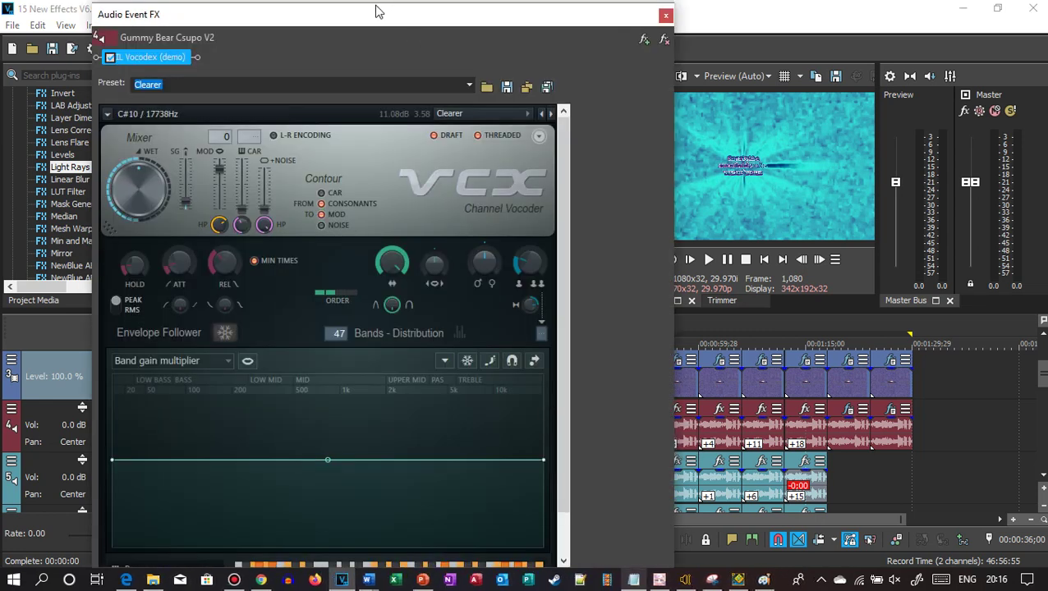
pyautogui.moveTo(383, 5); pyautogui.dragTo(427, 32)
pyautogui.moveTo(567, 185); pyautogui.dragTo(597, 304)
pyautogui.click(671, 35)
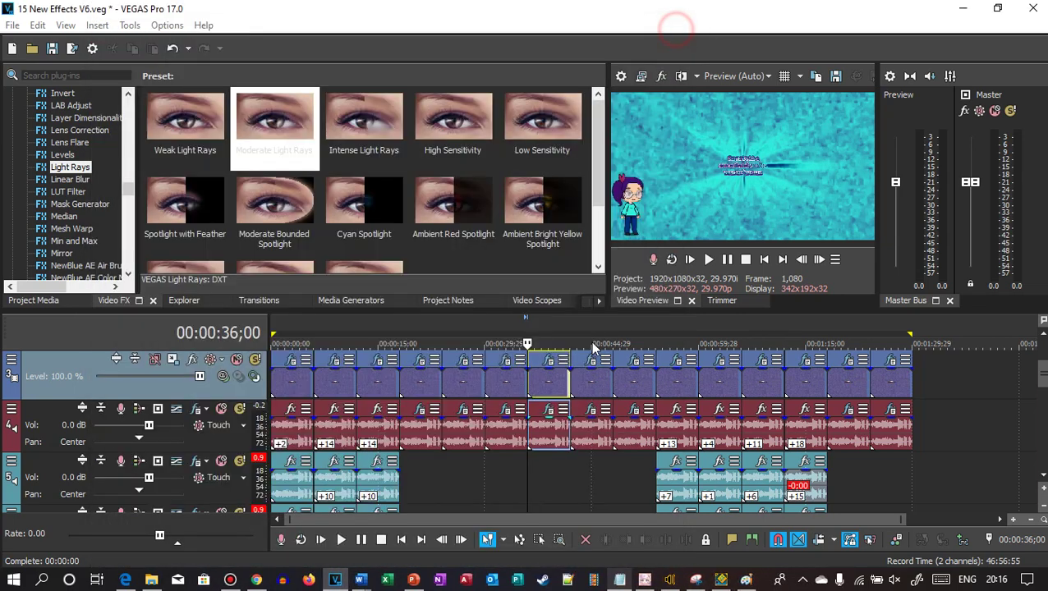
# Step: Examine each colour stop of the eighth video event's Gradient Map effect and close the effects window
pyautogui.click(576, 386)
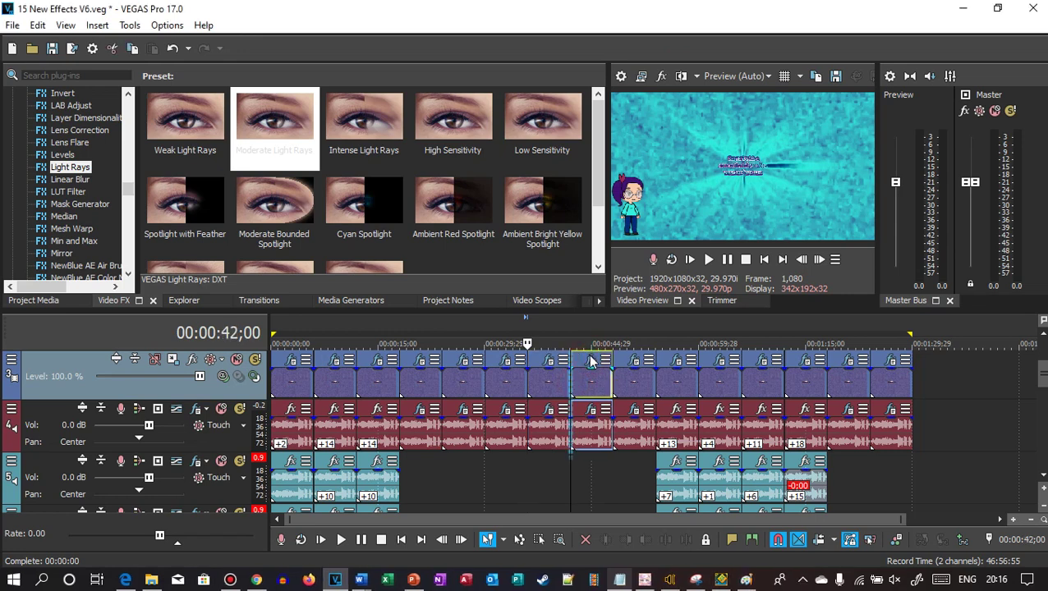
pyautogui.click(592, 362)
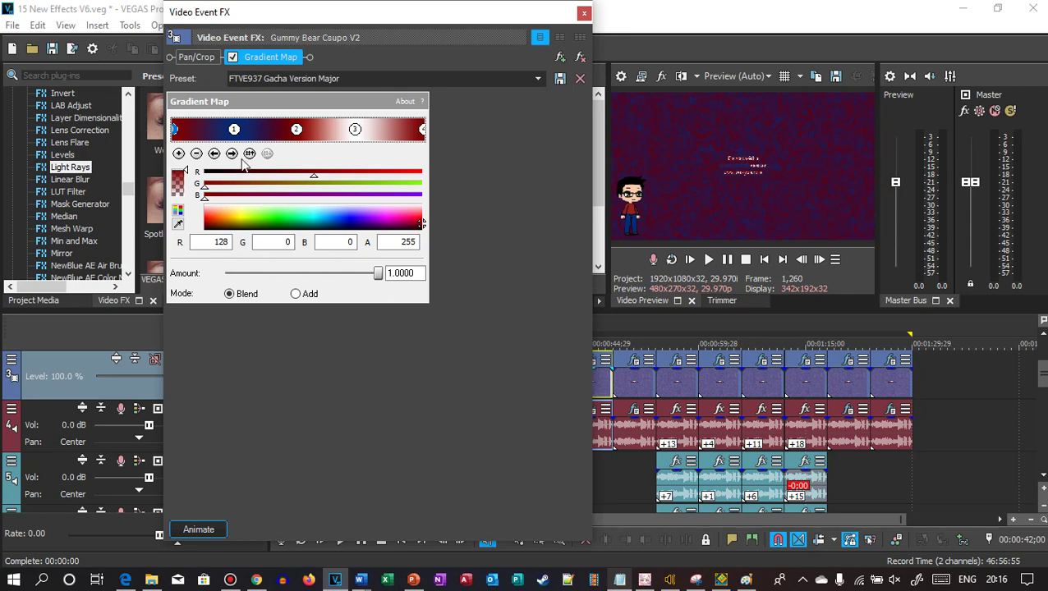
pyautogui.click(231, 154)
pyautogui.click(232, 154)
pyautogui.click(231, 154)
pyautogui.click(232, 154)
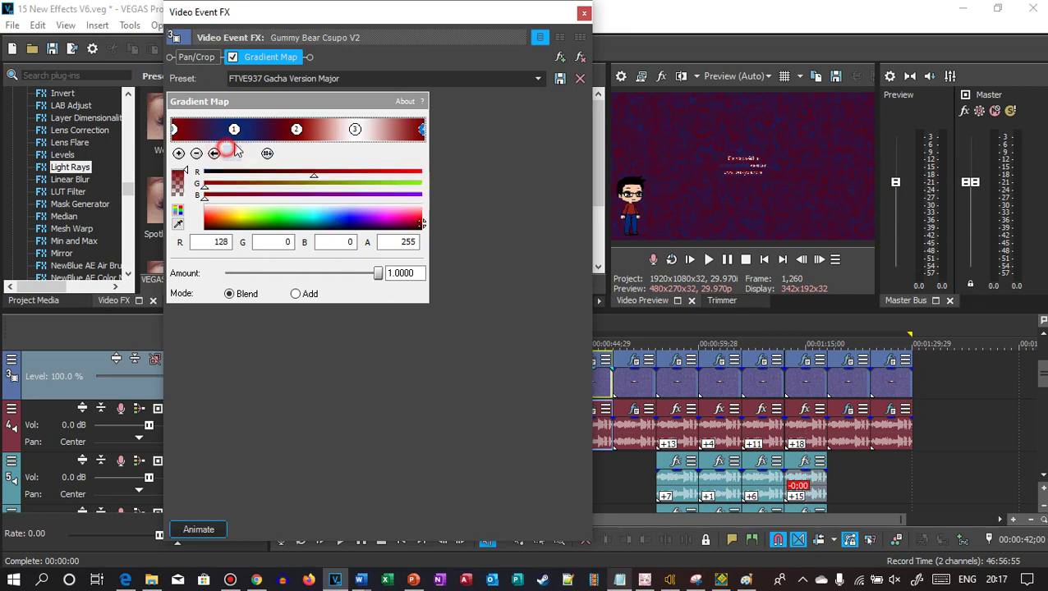
pyautogui.click(584, 13)
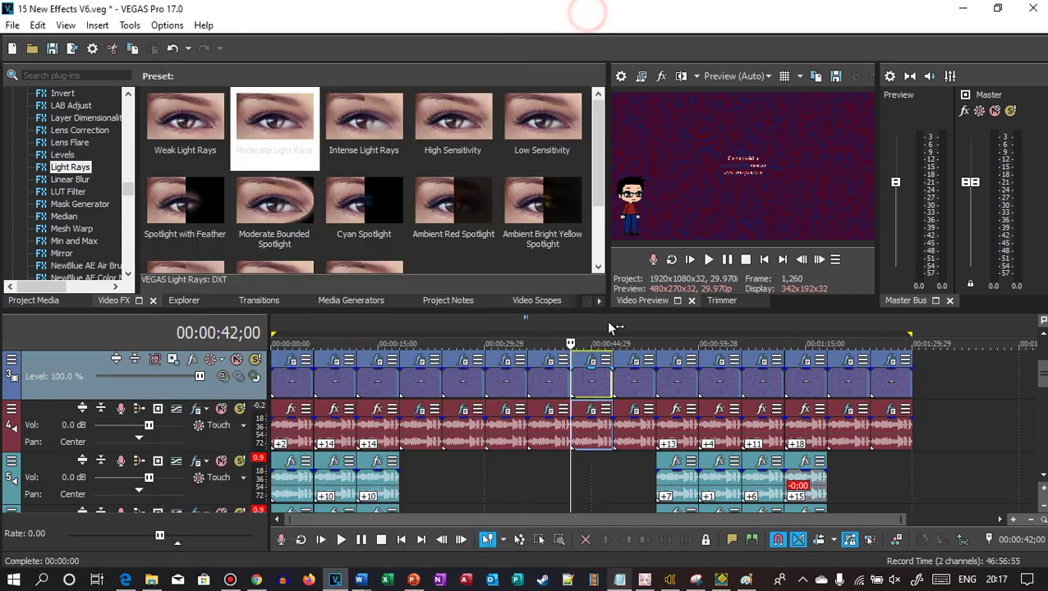
# Step: Examine the eighth audio event's IL Vocodex settings down to its keyboard, and close the effects window
pyautogui.click(587, 413)
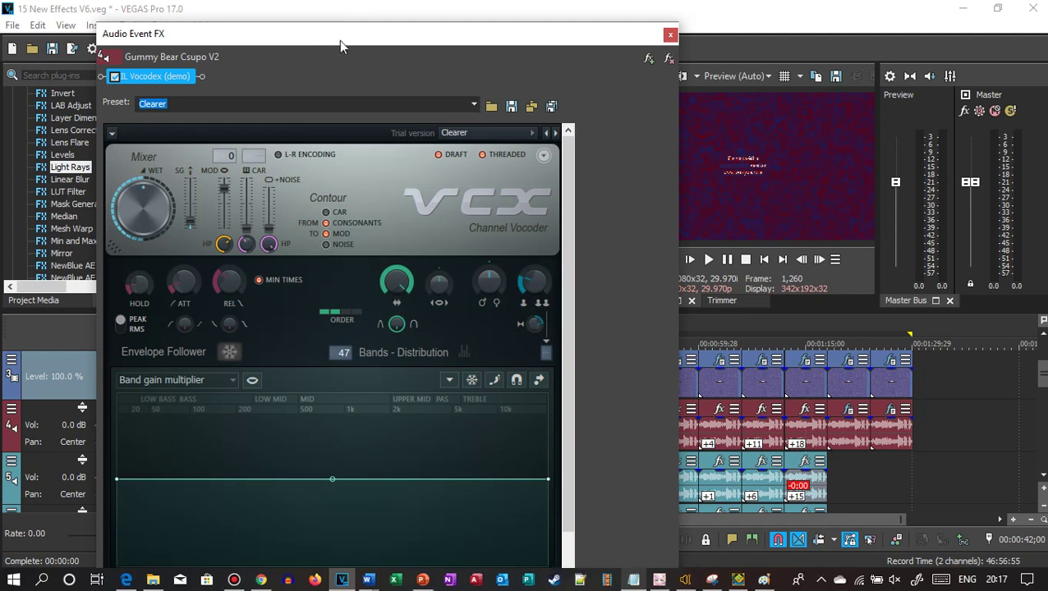
pyautogui.moveTo(333, 31)
pyautogui.mouseDown()
pyautogui.moveTo(349, 110)
pyautogui.moveTo(334, 13)
pyautogui.mouseUp()
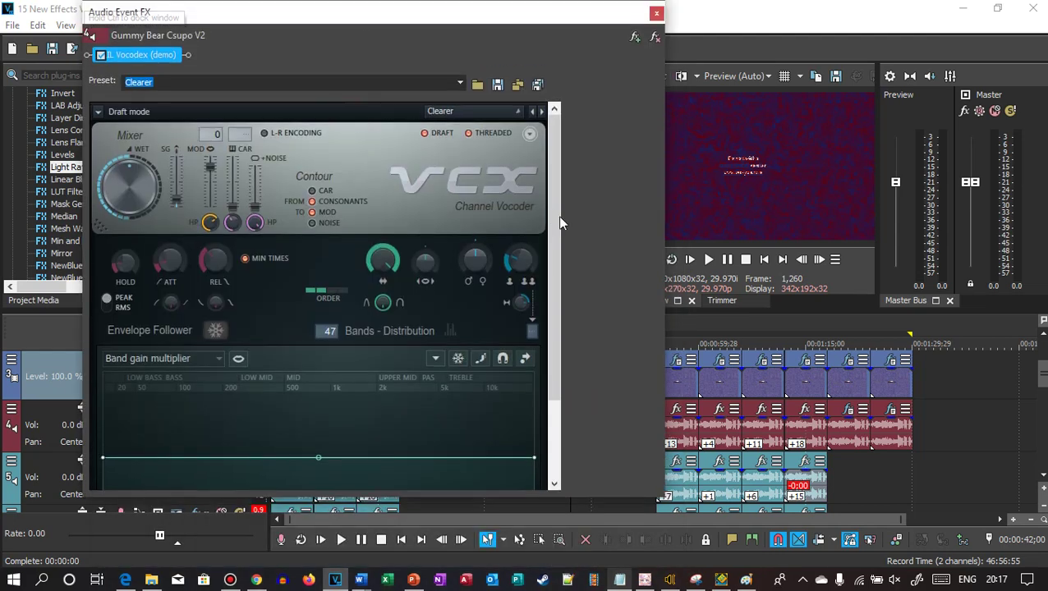
pyautogui.scroll(-3, 550, 215)
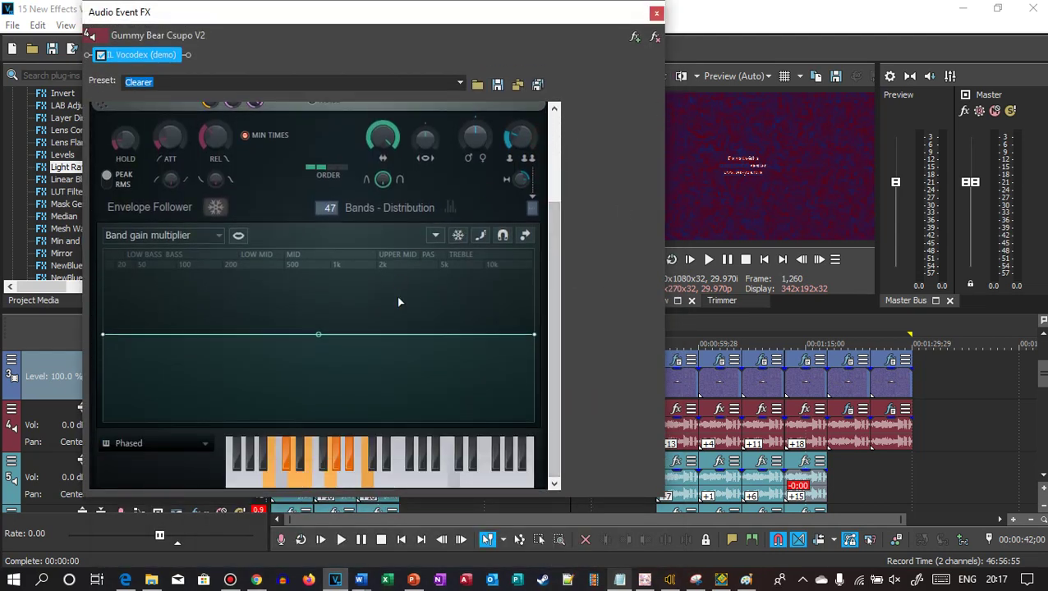
pyautogui.click(656, 13)
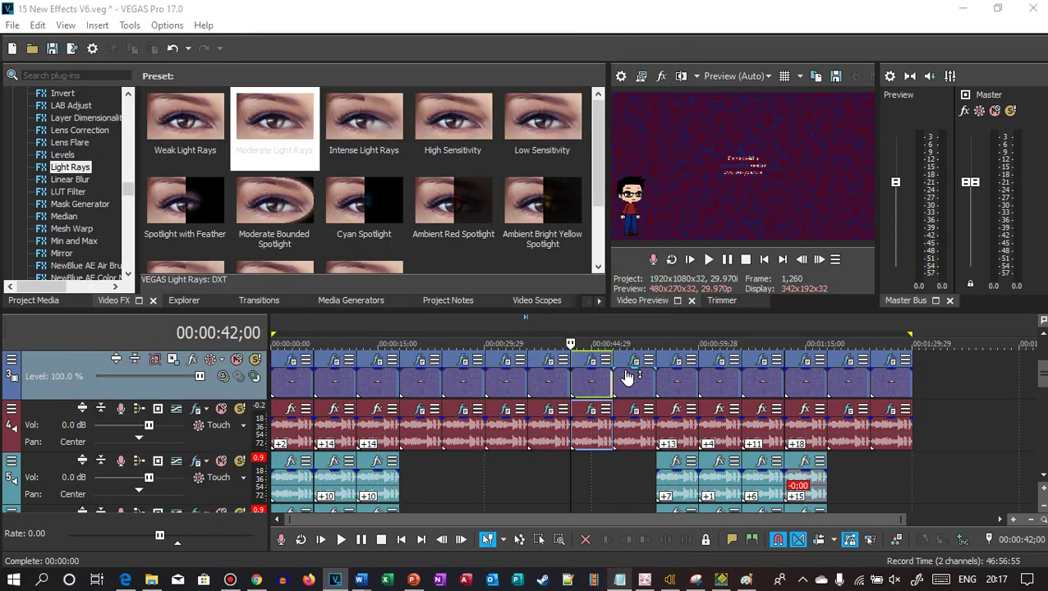
# Step: Examine each colour stop of the ninth video event's Gradient Map effect and close the effects window
pyautogui.click(634, 364)
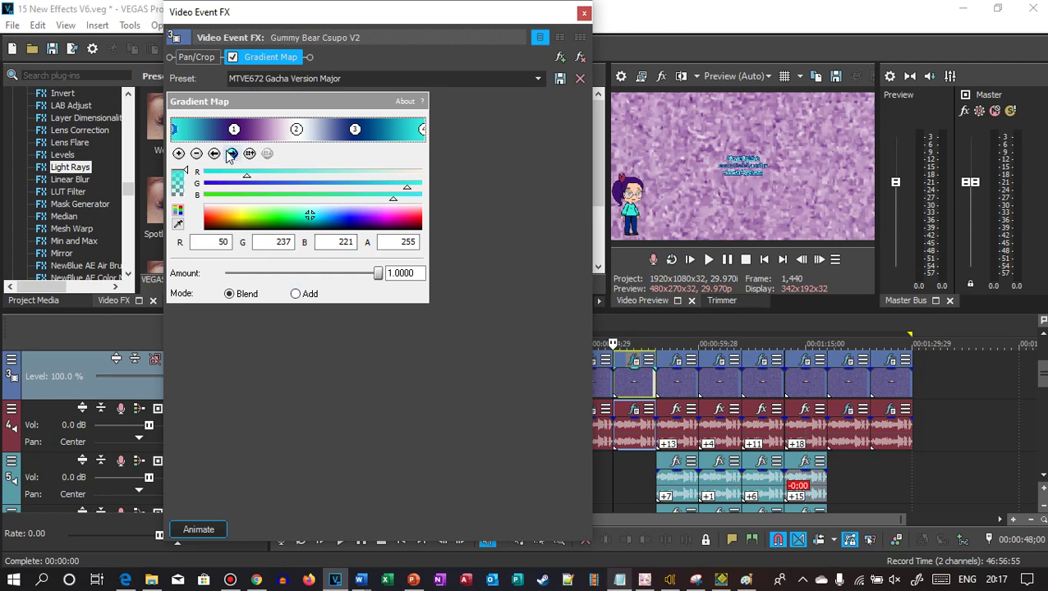
pyautogui.click(231, 154)
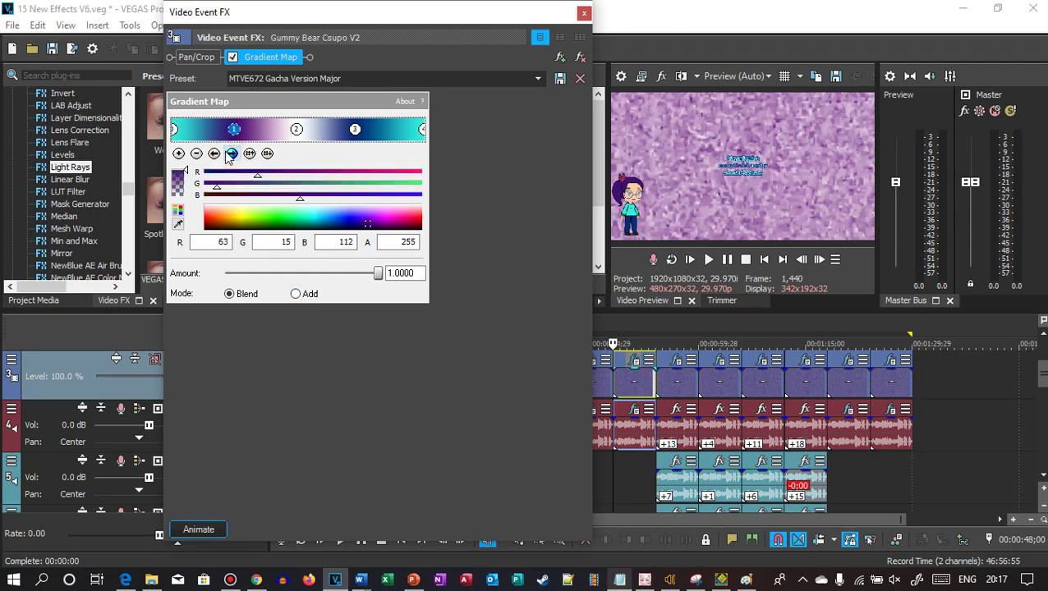
pyautogui.click(231, 155)
pyautogui.click(231, 154)
pyautogui.click(230, 154)
pyautogui.click(584, 13)
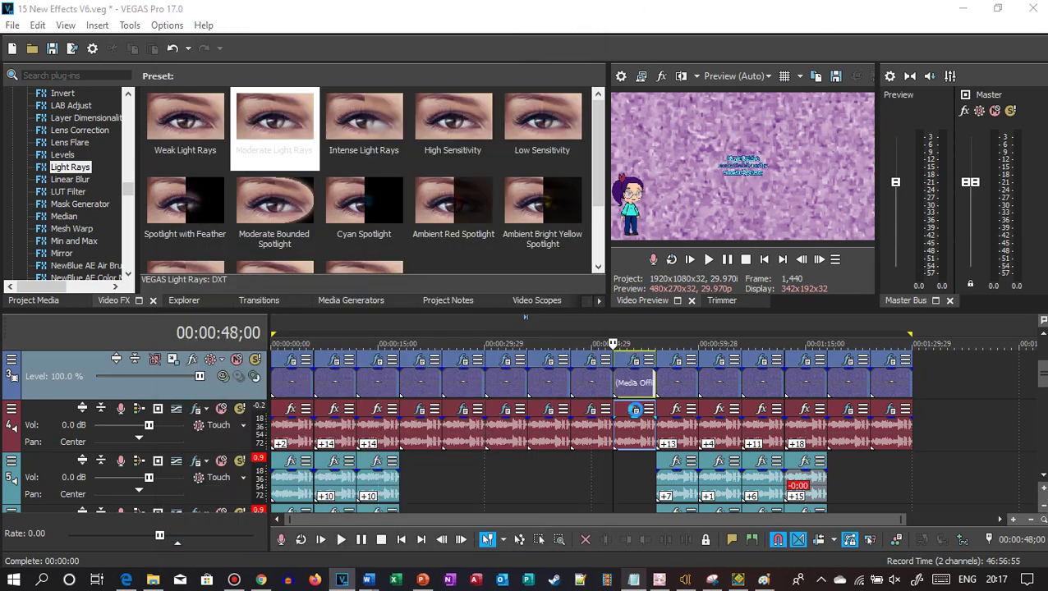
# Step: Examine the ninth audio event's IL Vocodex settings down to its keyboard, and close the effects window
pyautogui.click(635, 410)
pyautogui.moveTo(222, 11)
pyautogui.mouseDown()
pyautogui.moveTo(223, 60)
pyautogui.moveTo(212, 52)
pyautogui.moveTo(239, 12)
pyautogui.mouseUp()
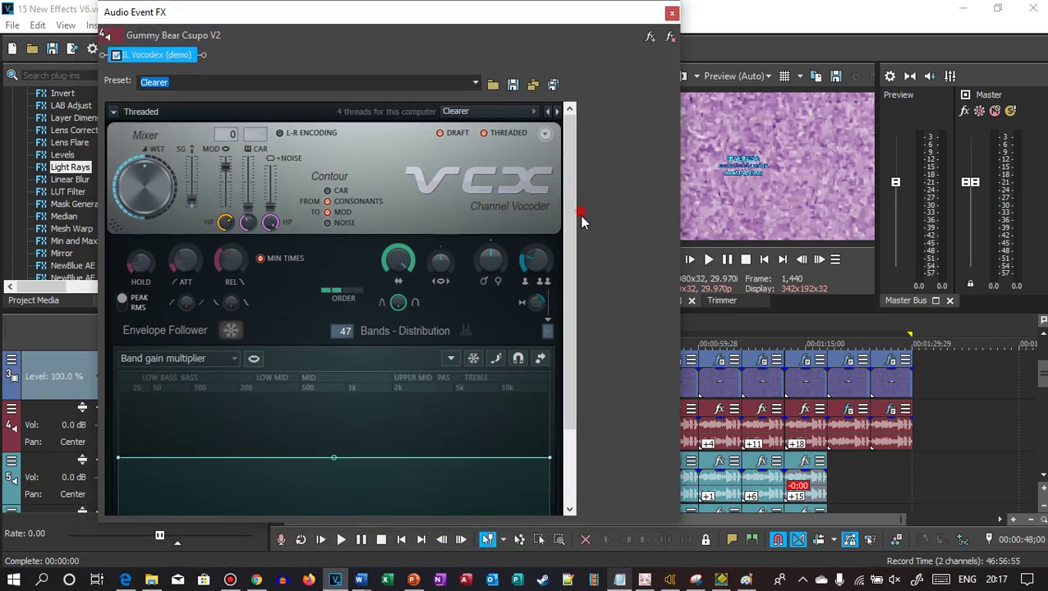
pyautogui.moveTo(574, 249); pyautogui.dragTo(570, 352)
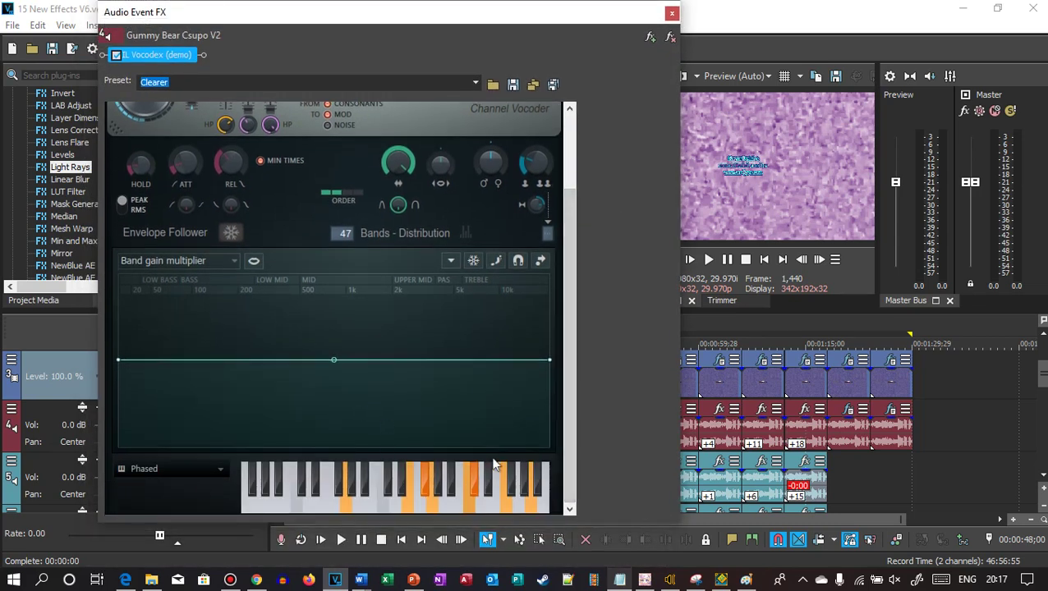
pyautogui.click(672, 12)
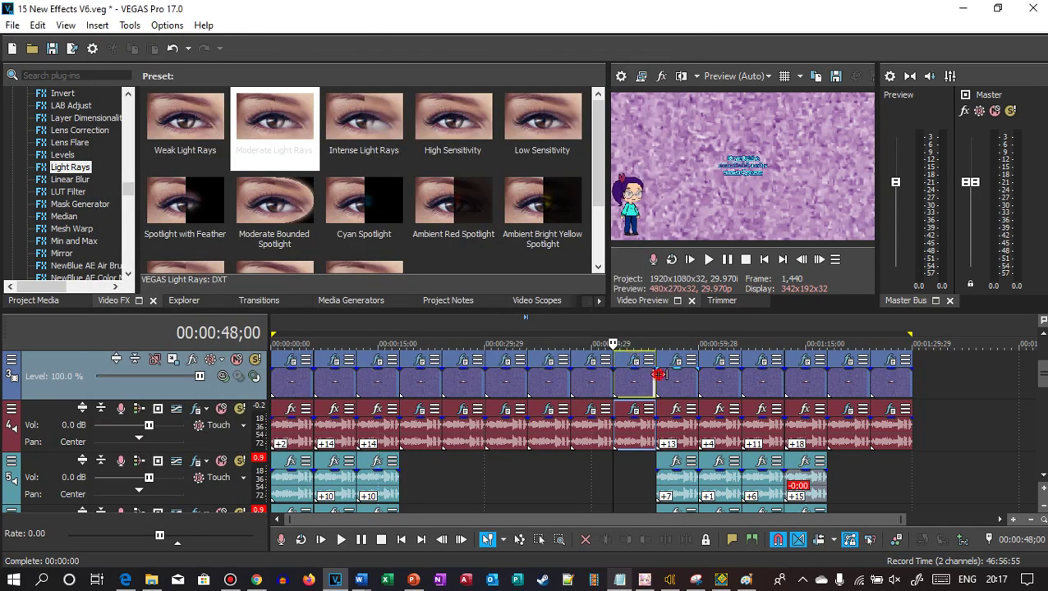
# Step: Examine the tenth video event's Light Rays and Gradient Map effects, stepping through the gradient's colour stops, and close the effects window
pyautogui.click(660, 374)
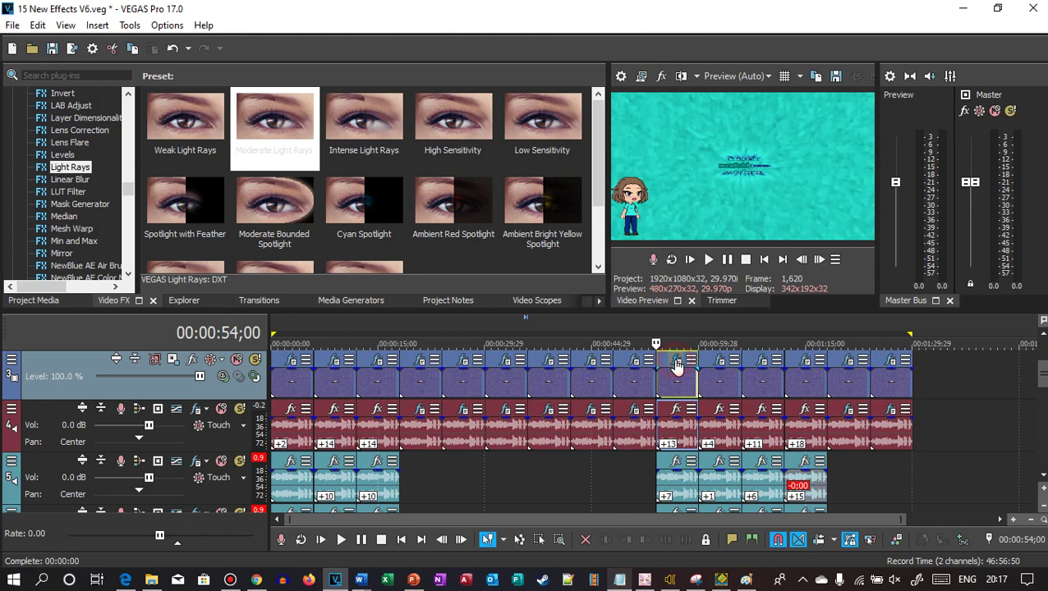
pyautogui.click(676, 363)
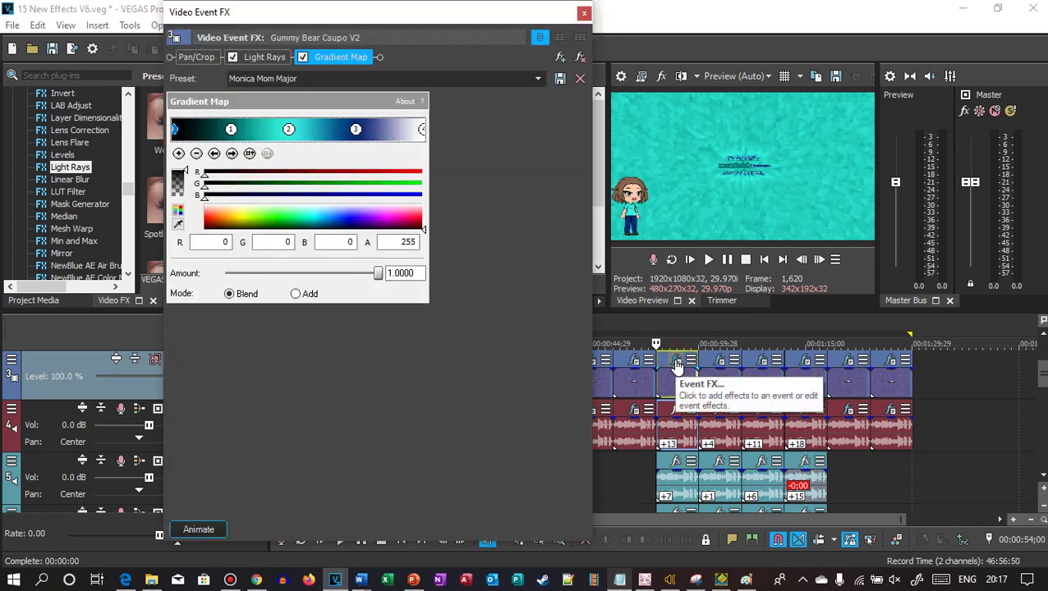
pyautogui.click(264, 58)
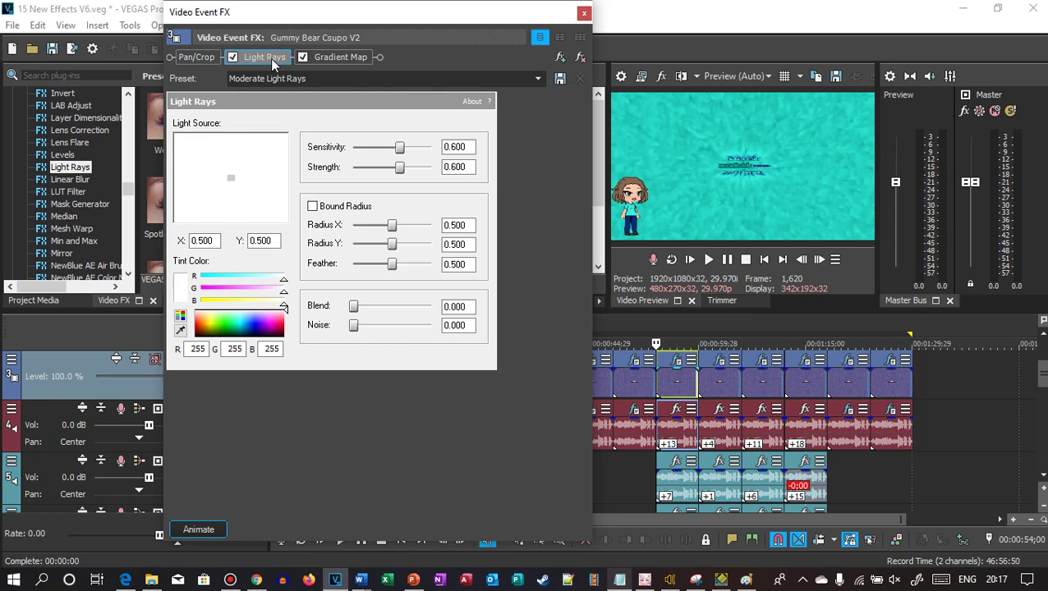
pyautogui.click(332, 51)
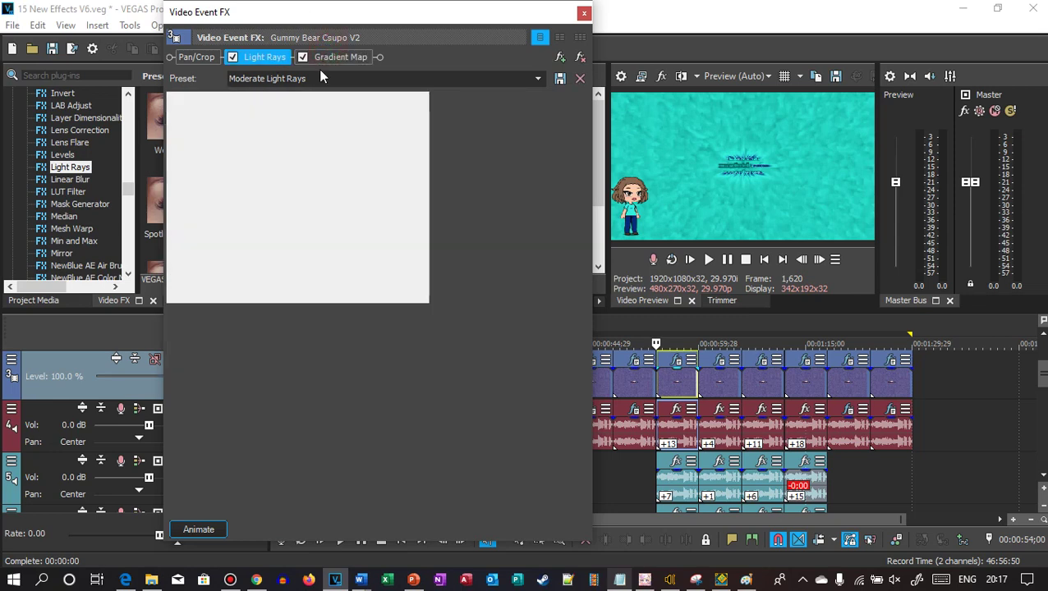
pyautogui.click(232, 154)
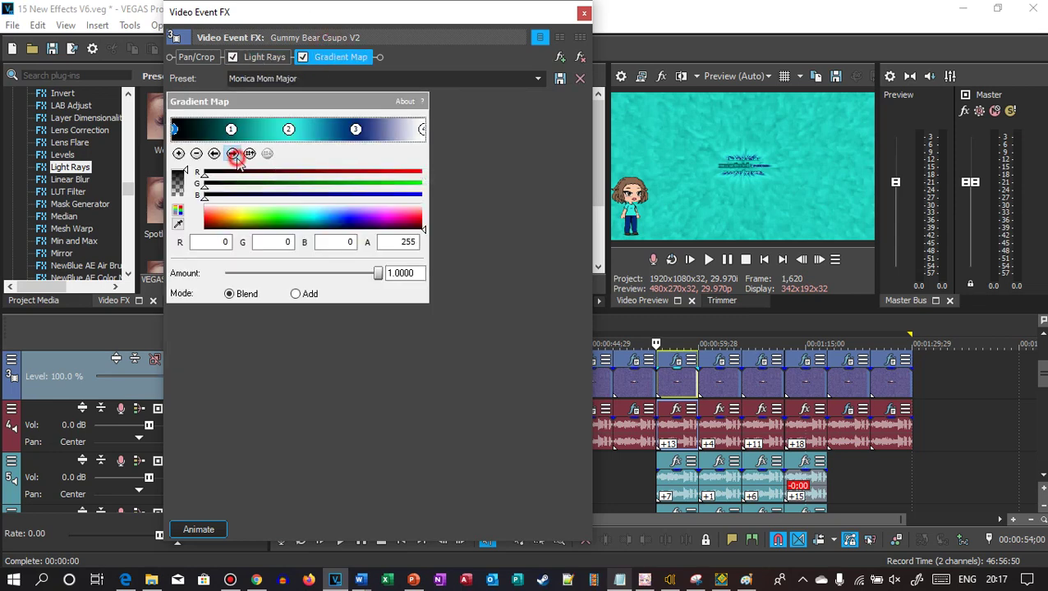
pyautogui.click(235, 159)
pyautogui.click(235, 159)
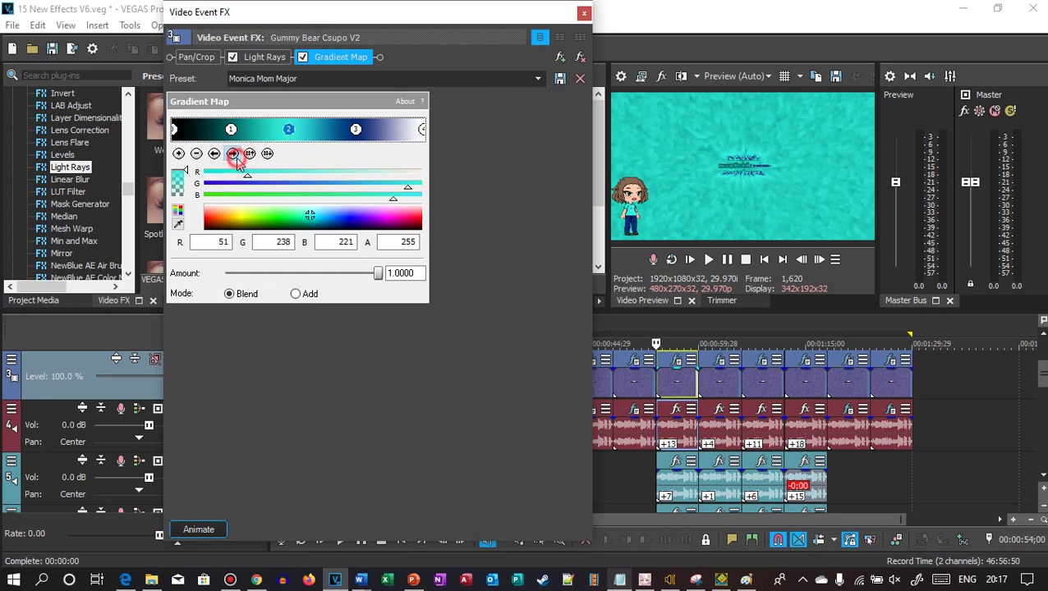
pyautogui.click(235, 159)
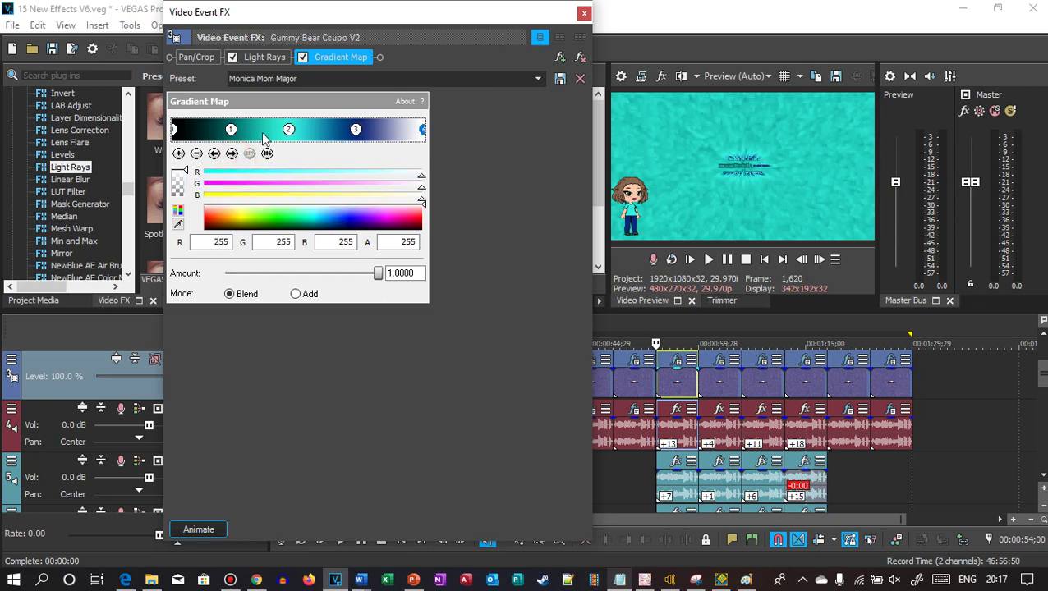
pyautogui.click(585, 12)
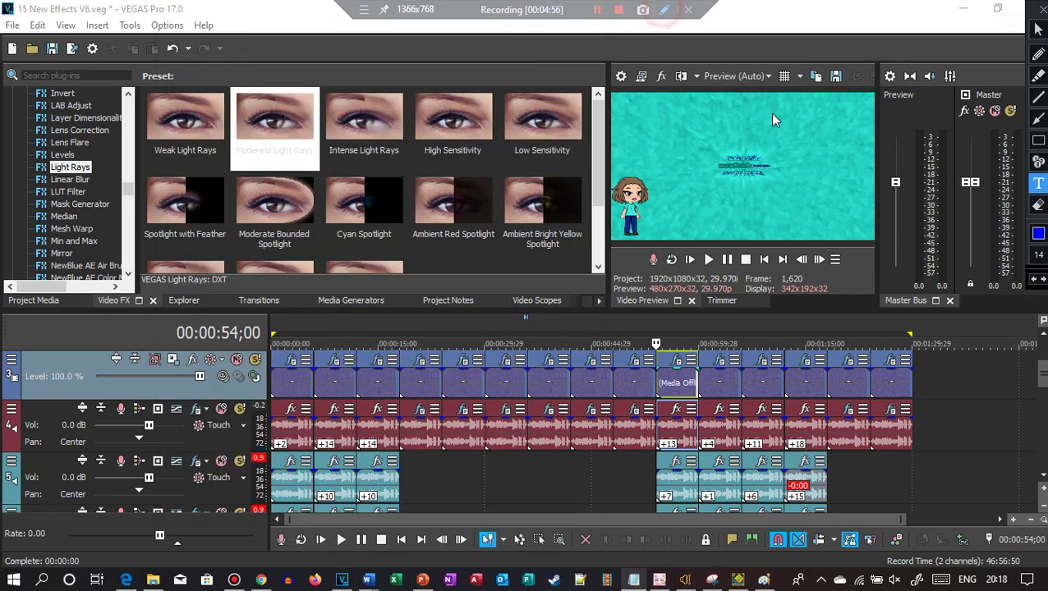
# Step: Annotate the video preview with the tenth event's list "Pitches: +13, +7, +2, -3, -10", one value per line, and close the annotation tools
pyautogui.write('Pitches:')
pyautogui.press('Return')
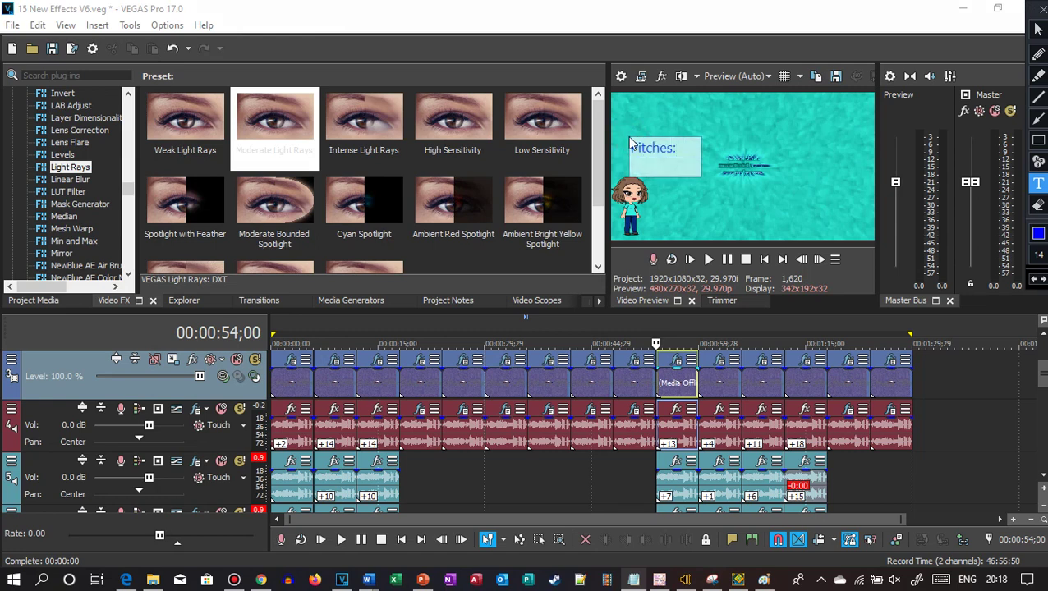
pyautogui.write('+13 ')
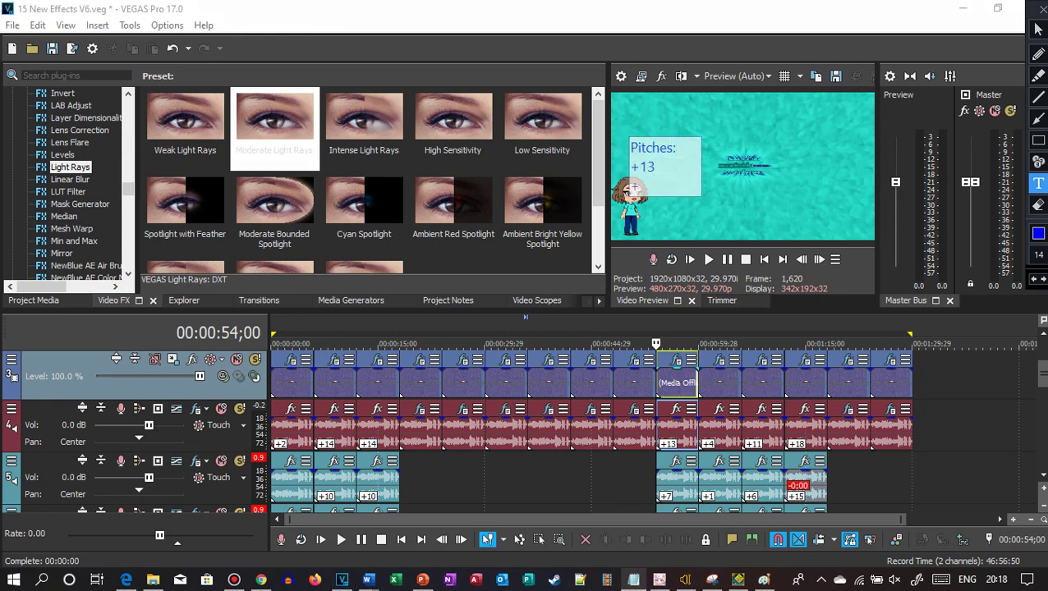
pyautogui.write('+7')
pyautogui.press('Return')
pyautogui.write('-3')
pyautogui.press('Return')
pyautogui.write('-10')
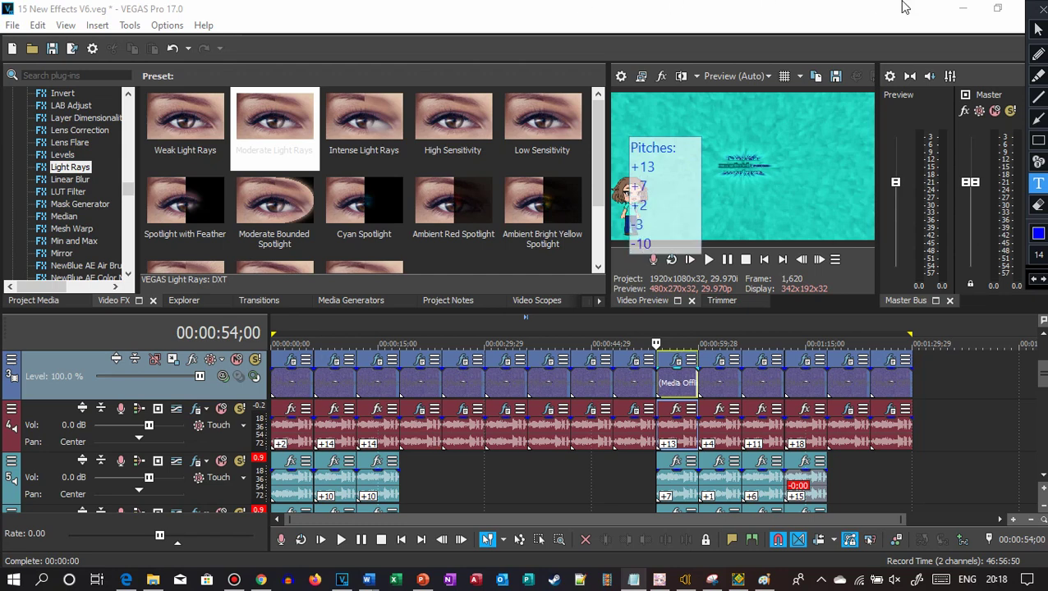
pyautogui.click(1038, 12)
# Step: Examine the eleventh video event's Light Rays and Gradient Map effects, stepping through the gradient's colour stops, and close the effects window
pyautogui.click(696, 374)
pyautogui.click(719, 361)
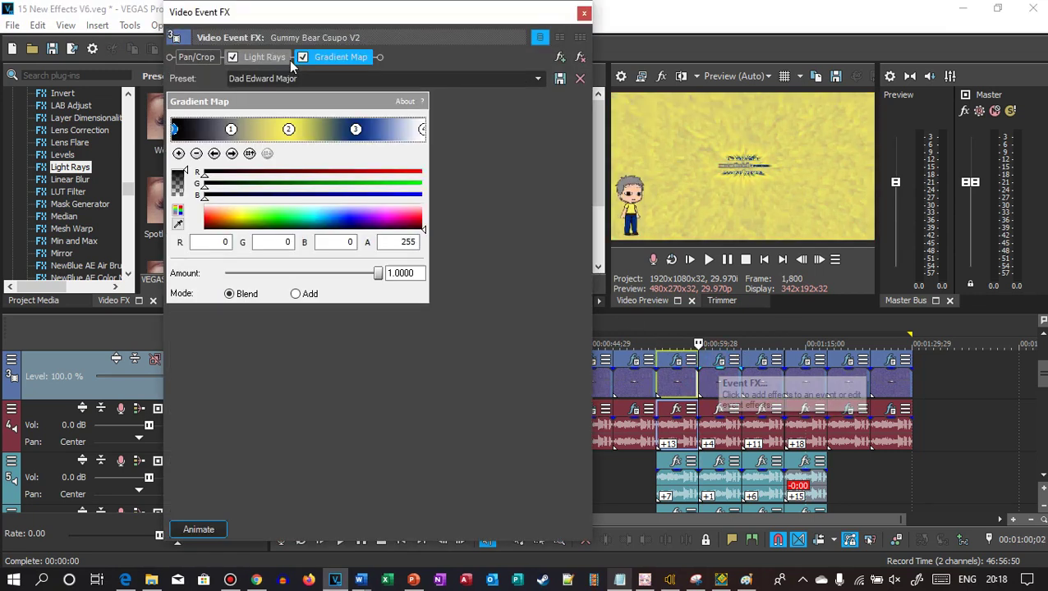
pyautogui.click(280, 57)
pyautogui.click(322, 61)
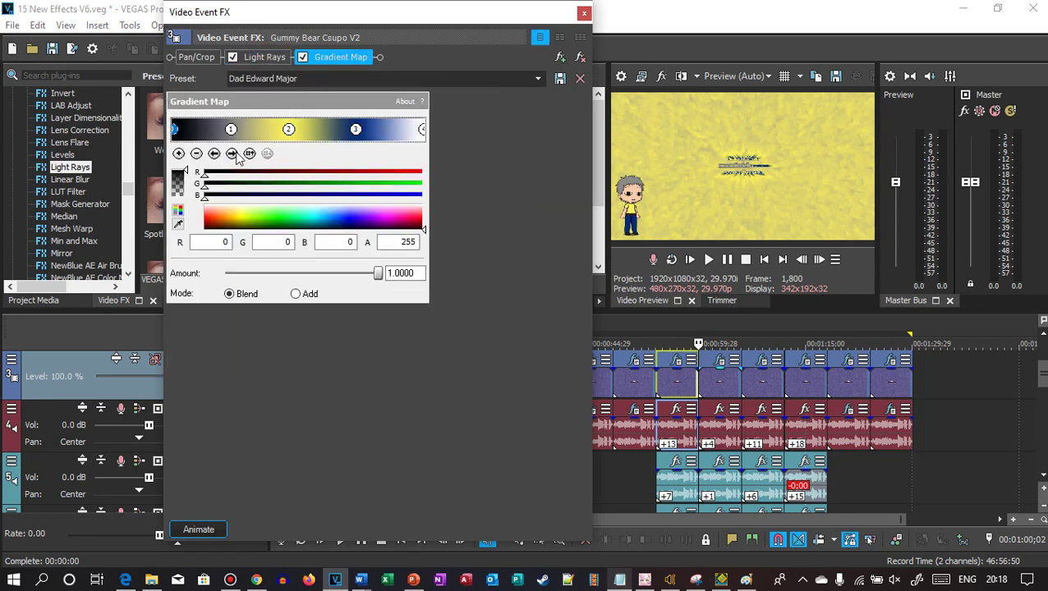
pyautogui.click(232, 155)
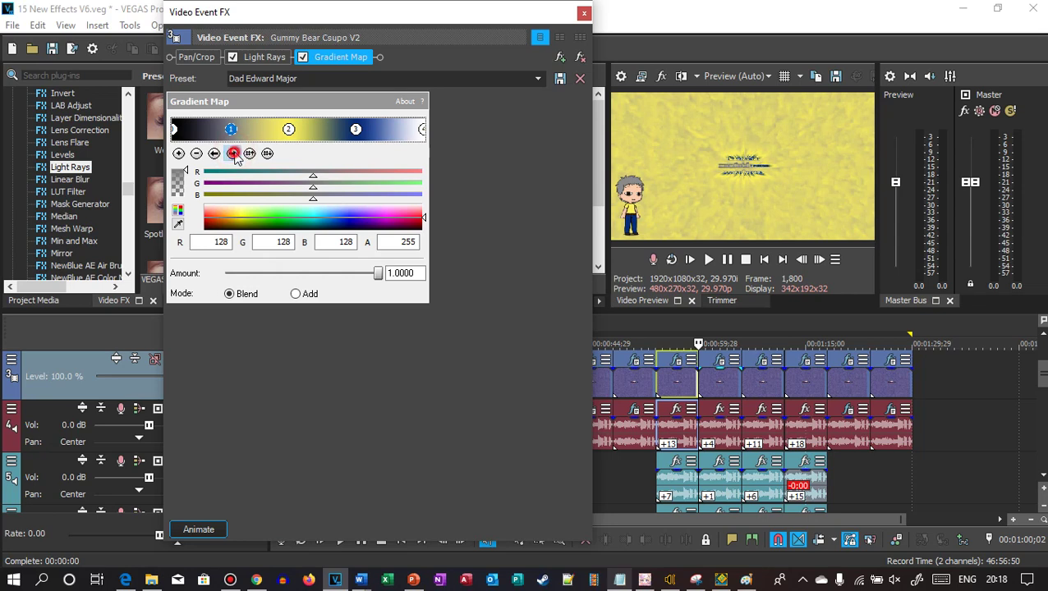
pyautogui.click(234, 154)
pyautogui.click(234, 154)
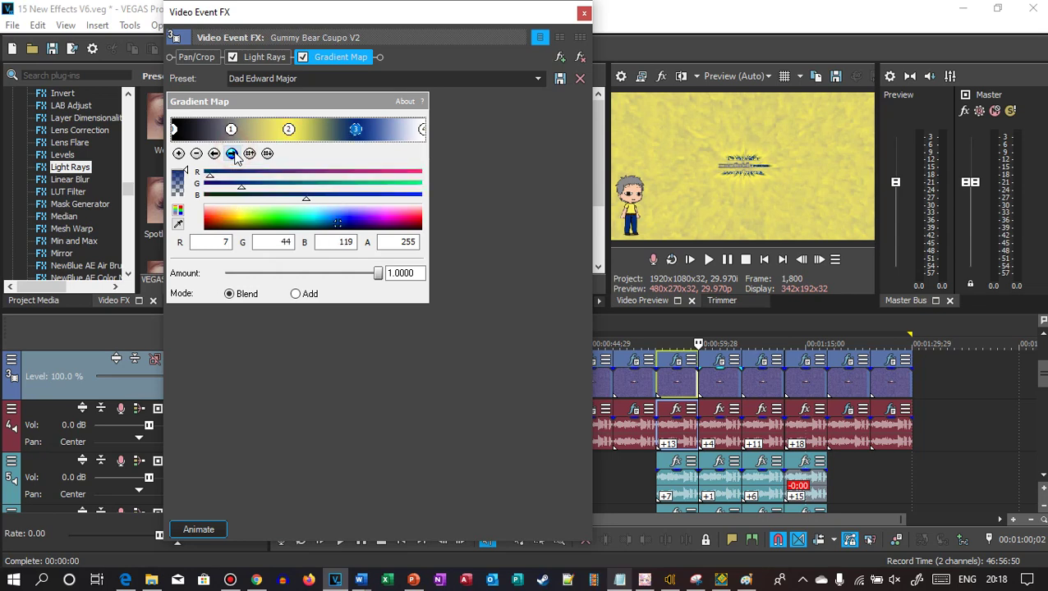
pyautogui.click(234, 153)
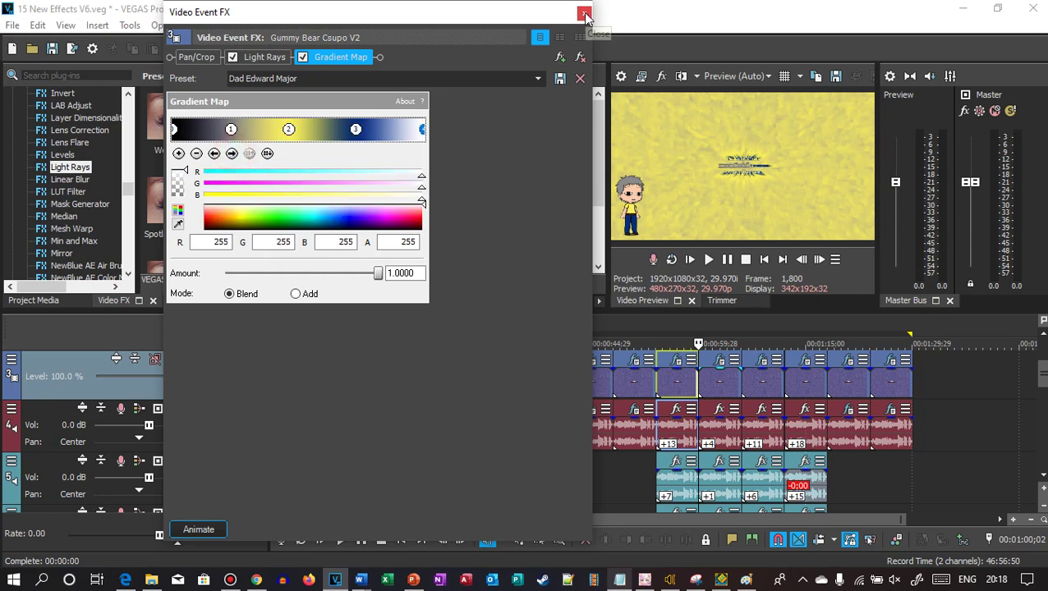
pyautogui.click(585, 14)
# Step: Annotate the video preview with the eleventh event's list "Pitches: +4, +1, -6, -13, -17, -20", one value per line, and close the annotation tools
pyautogui.moveTo(689, 7)
pyautogui.click(644, 10)
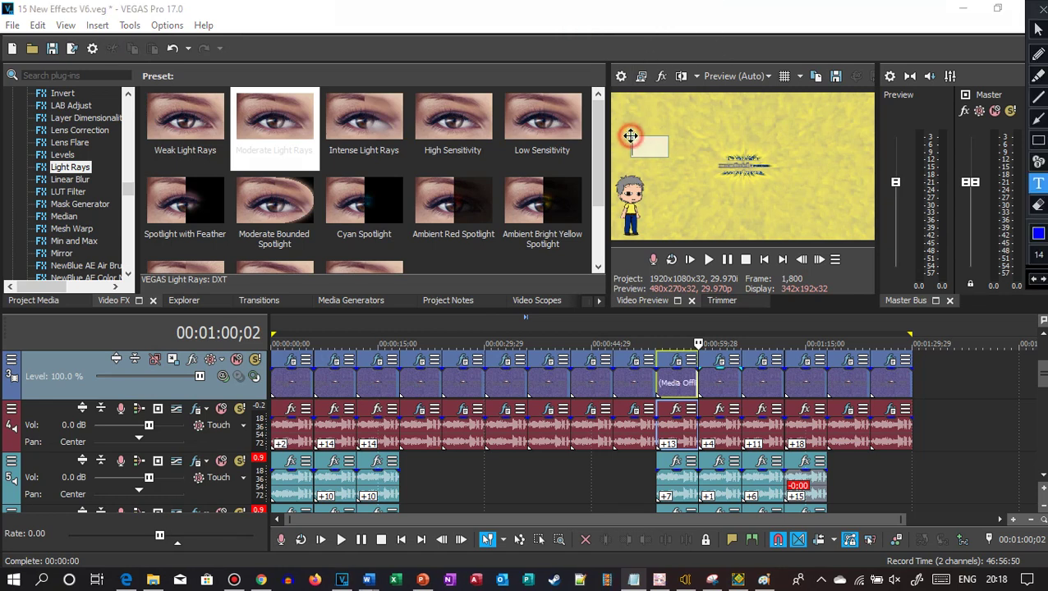
pyautogui.write('Witches')
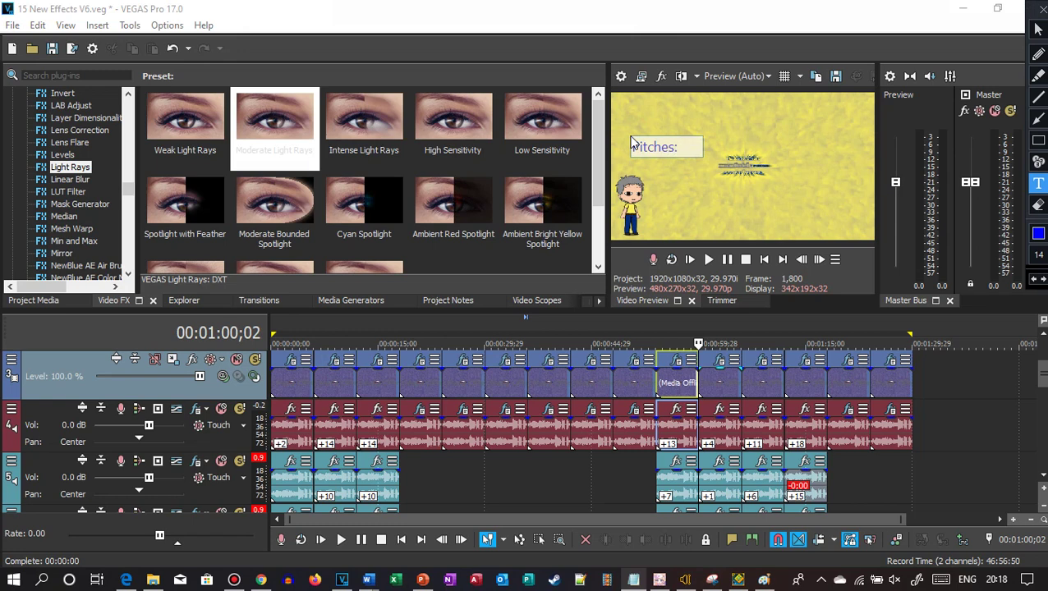
pyautogui.write(':')
pyautogui.press('Return')
pyautogui.write('+4')
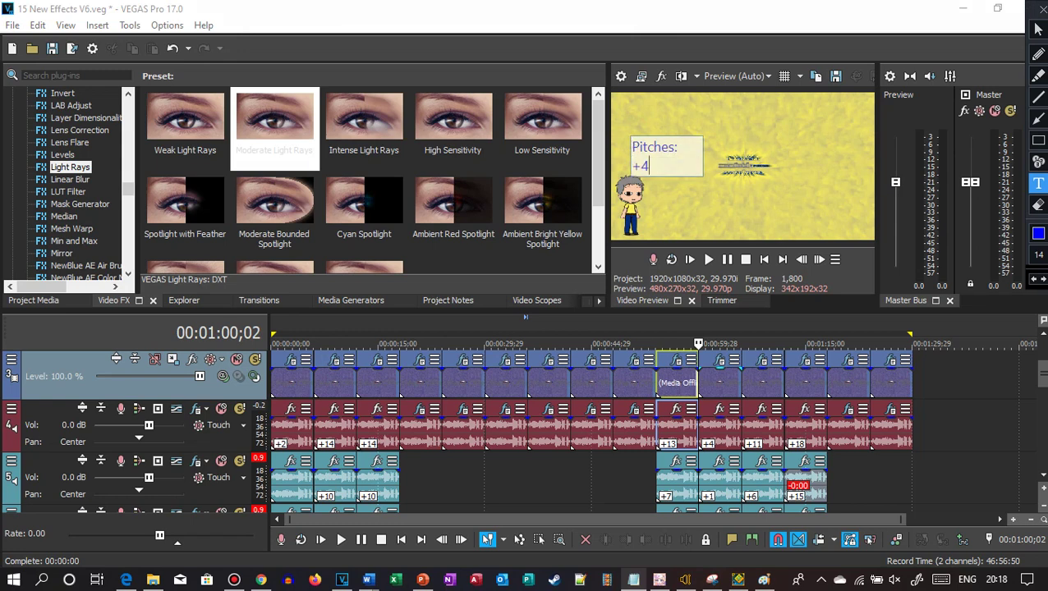
pyautogui.press('Return')
pyautogui.write('+1 ')
pyautogui.write('-6')
pyautogui.press('Return')
pyautogui.write('-13')
pyautogui.press('Return')
pyautogui.write('-17')
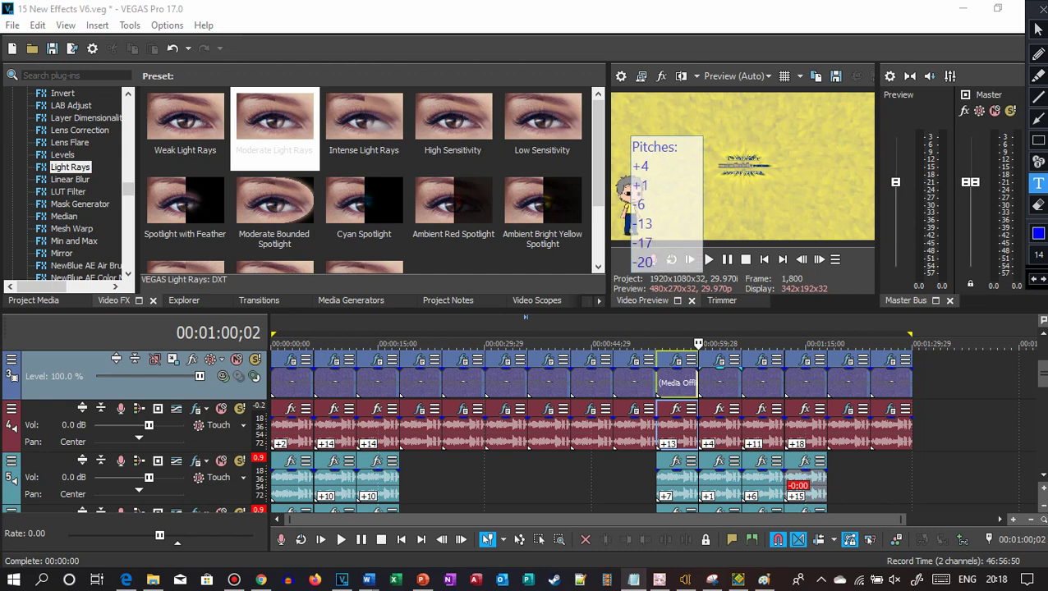
pyautogui.write('-20')
pyautogui.click(1037, 30)
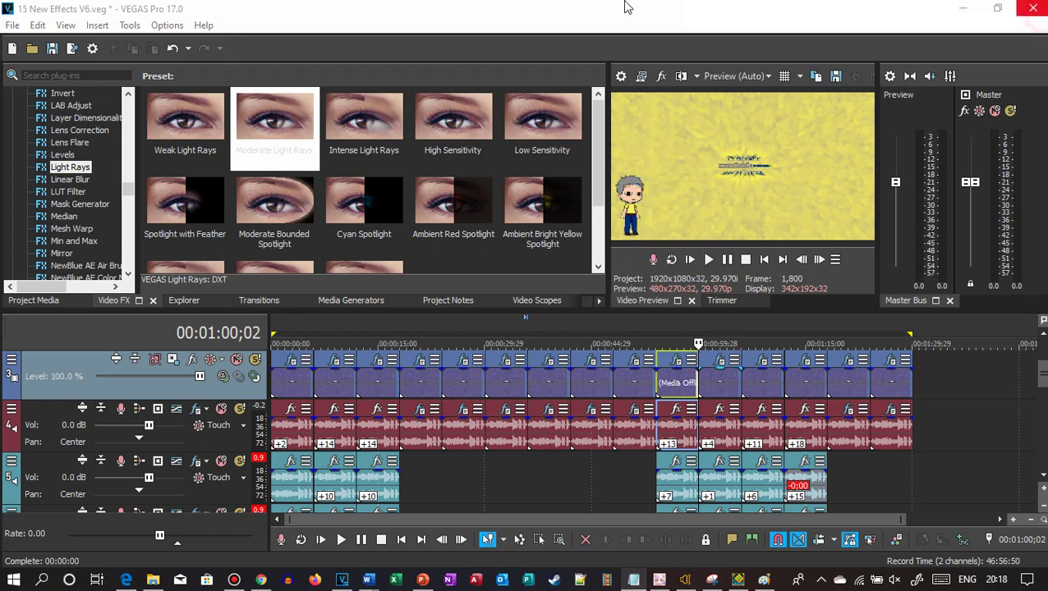
# Step: Examine the twelfth video event's Light Rays and Gradient Map effects, stepping through the gradient's colour stops, and close the effects window
pyautogui.click(741, 375)
pyautogui.click(764, 359)
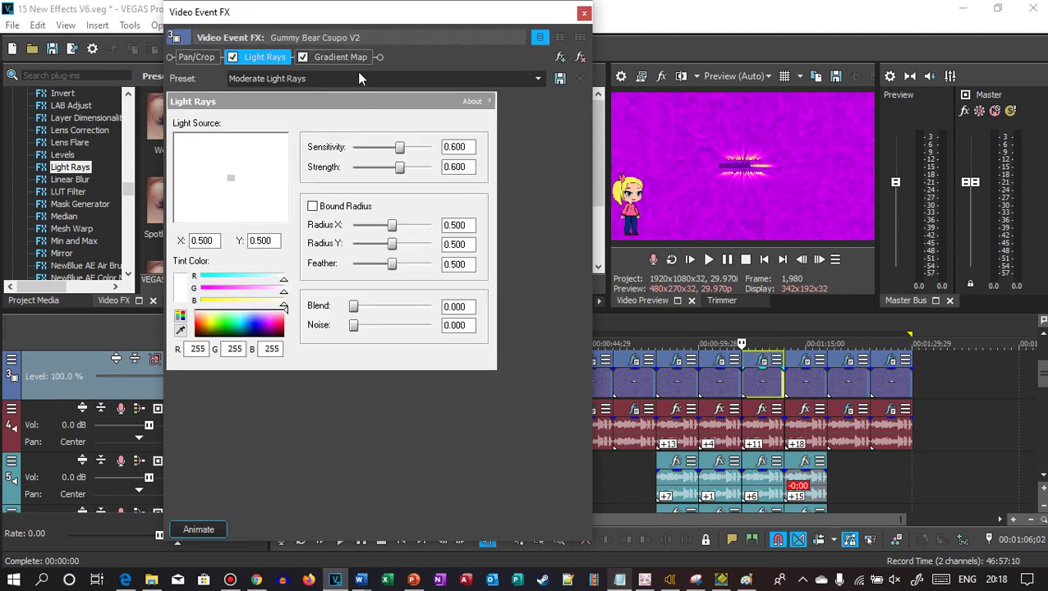
pyautogui.click(356, 54)
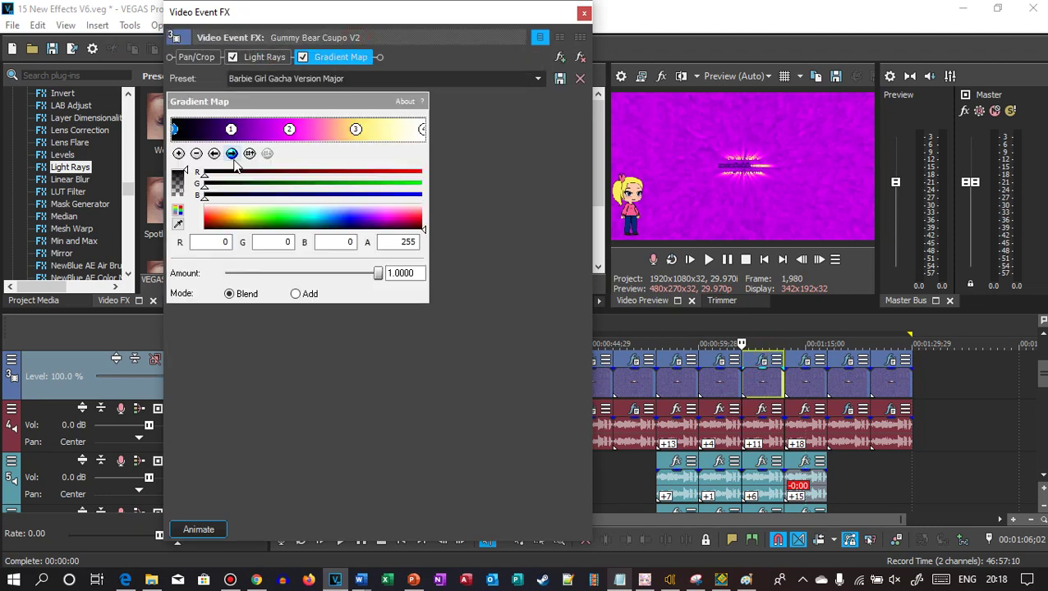
pyautogui.click(232, 154)
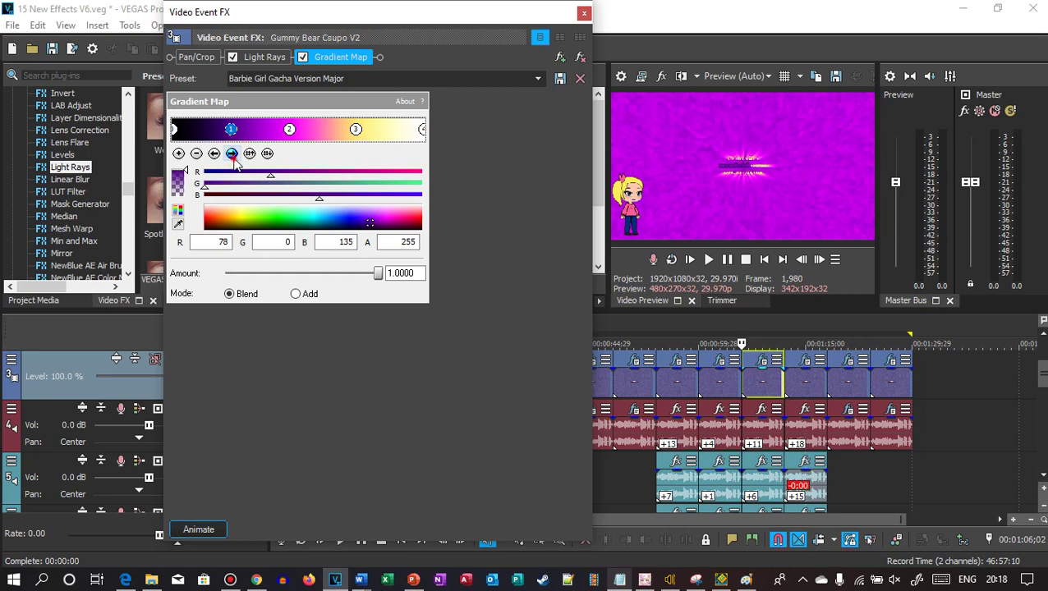
pyautogui.click(233, 155)
pyautogui.click(232, 154)
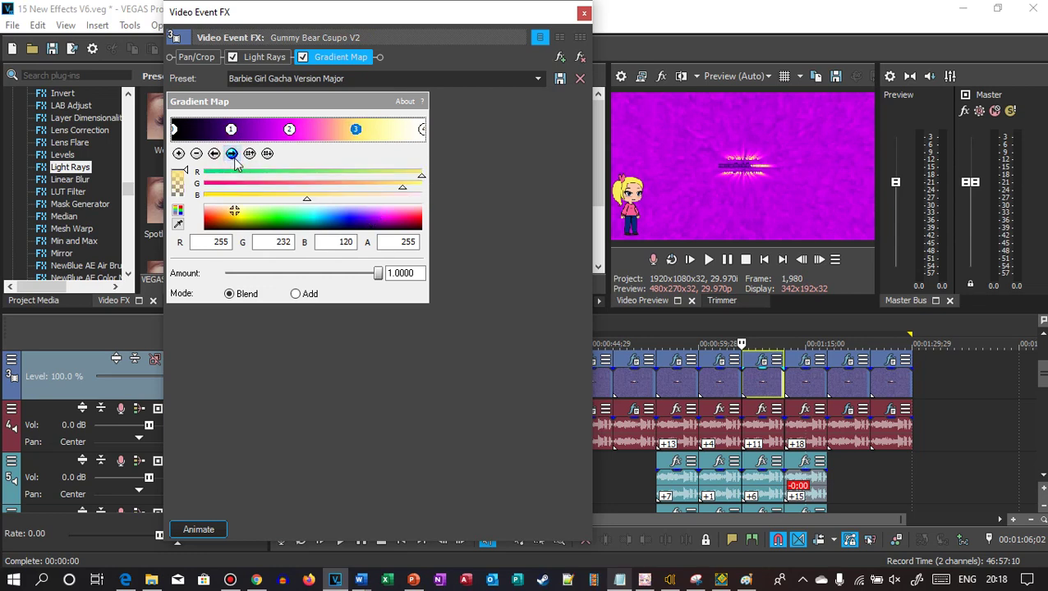
pyautogui.click(233, 155)
pyautogui.click(584, 12)
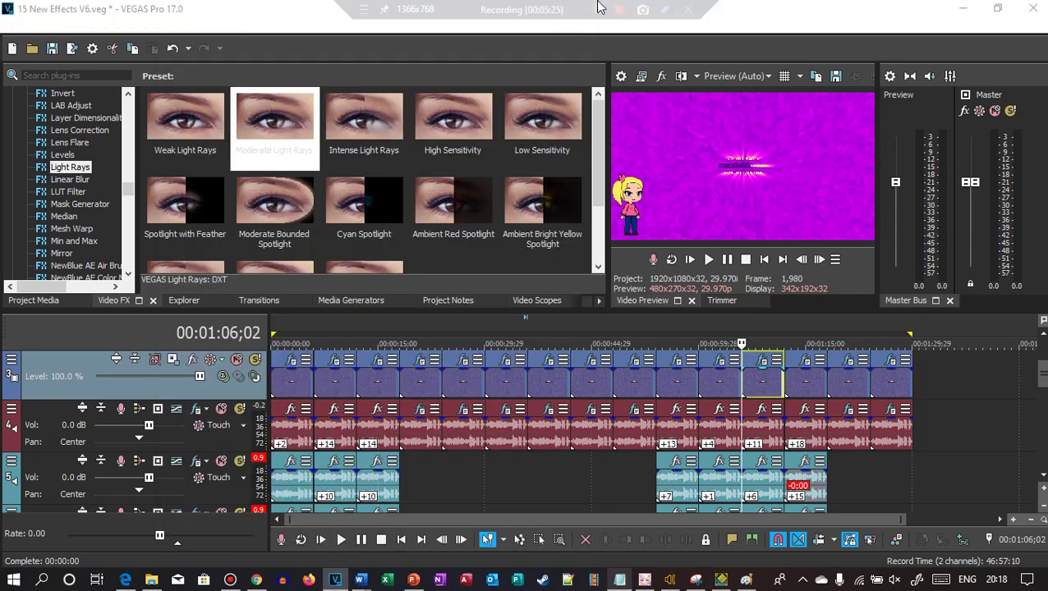
# Step: Annotate the video preview with the twelfth event's list "Pitches: +11, +6, +3, -4, -11", one value per line, and close the annotation tools
pyautogui.click(598, 9)
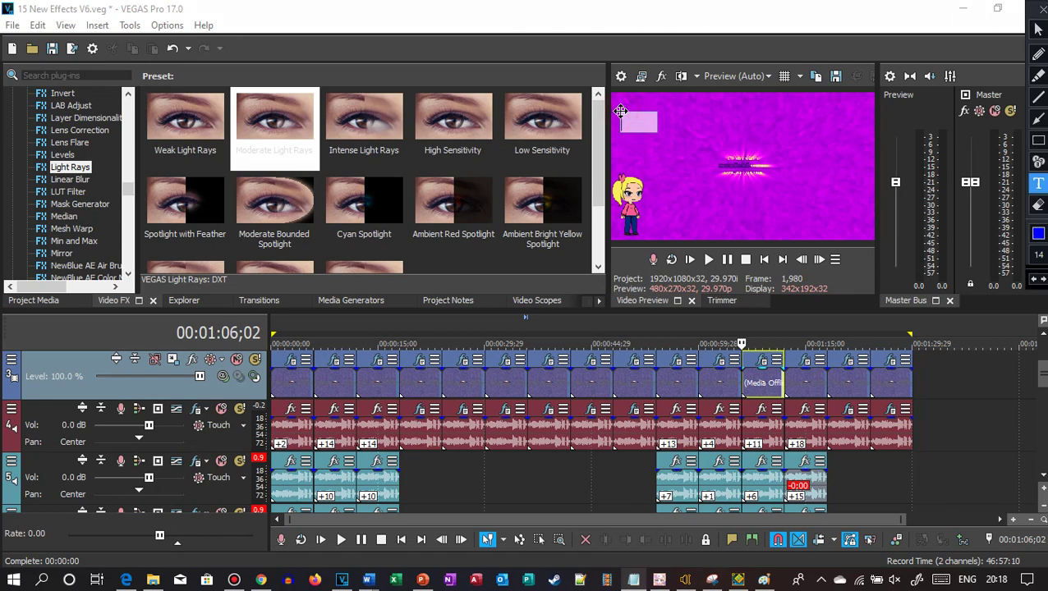
pyautogui.write('Pitches:')
pyautogui.press('Return')
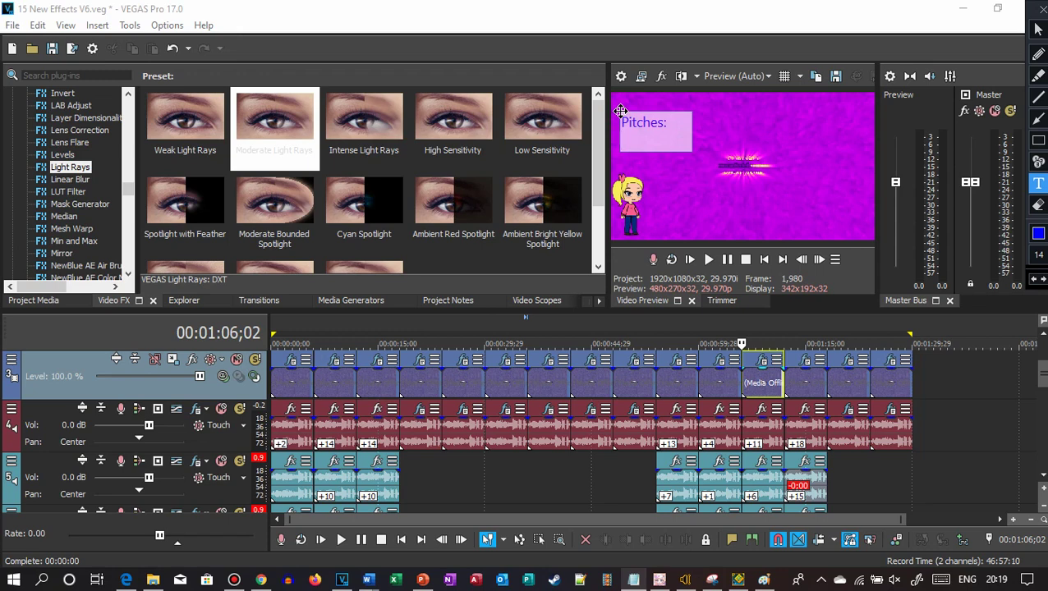
pyautogui.write('+11')
pyautogui.press('Return')
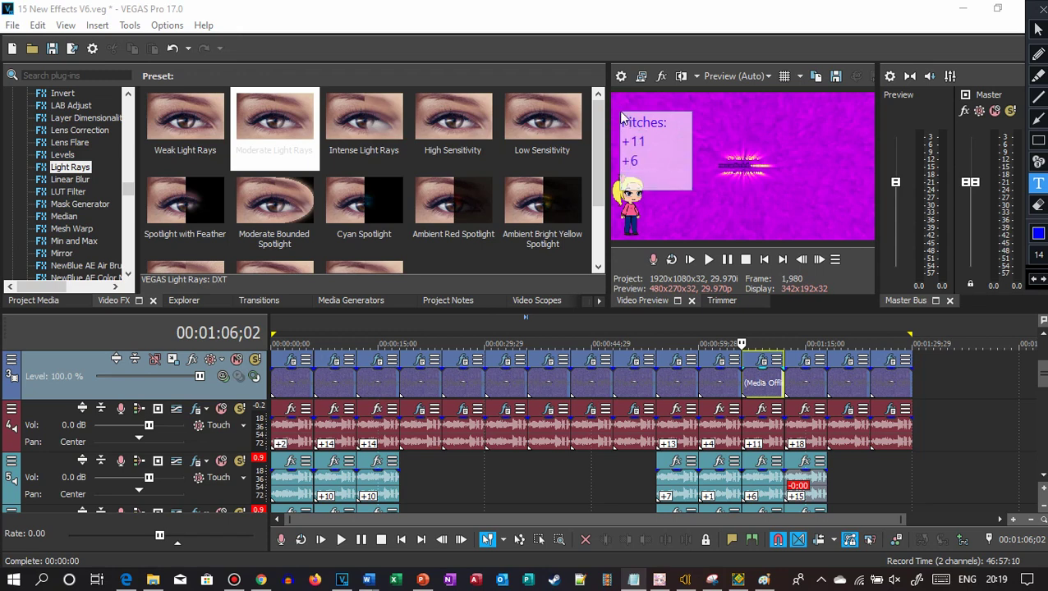
pyautogui.write('3 ')
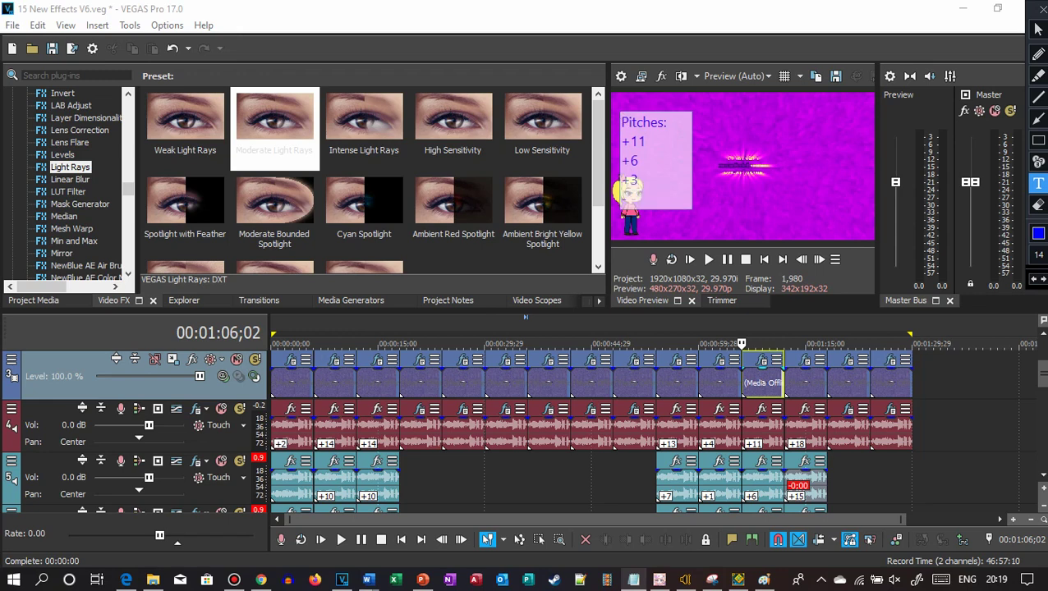
pyautogui.write('-4')
pyautogui.press('Return')
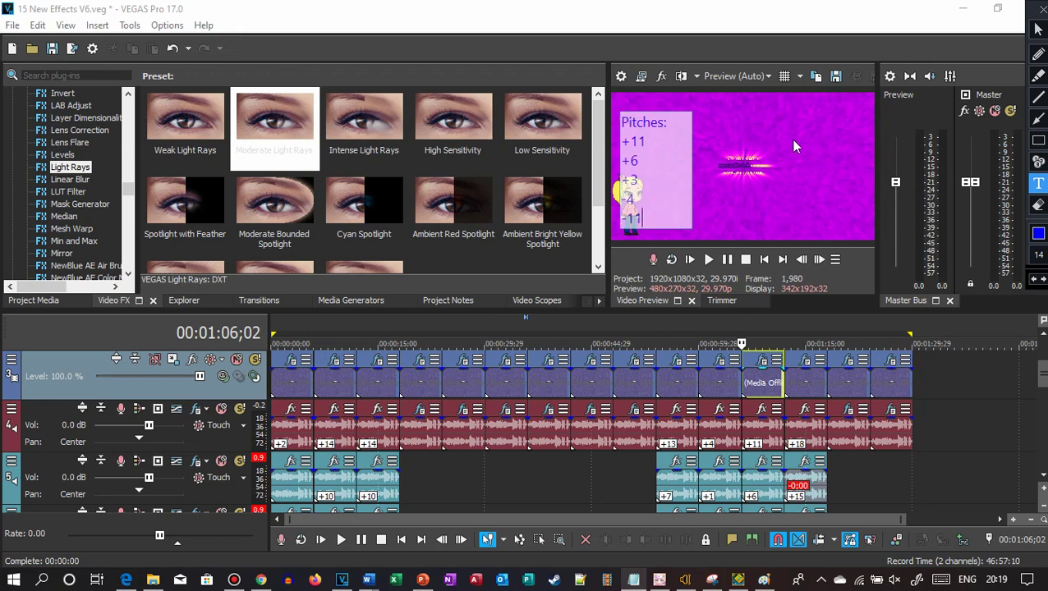
pyautogui.click(788, 149)
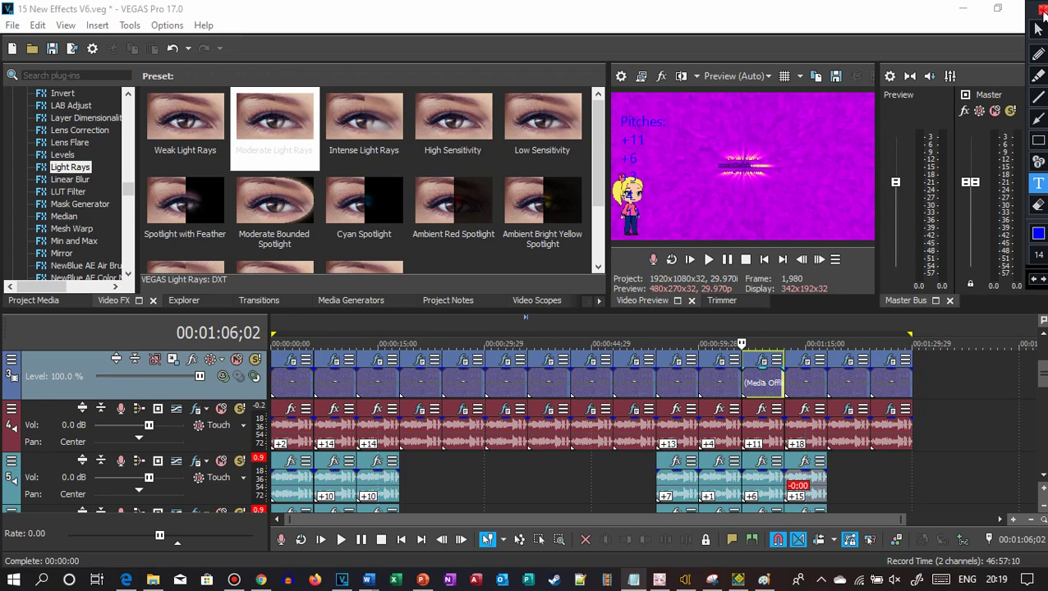
pyautogui.click(1043, 9)
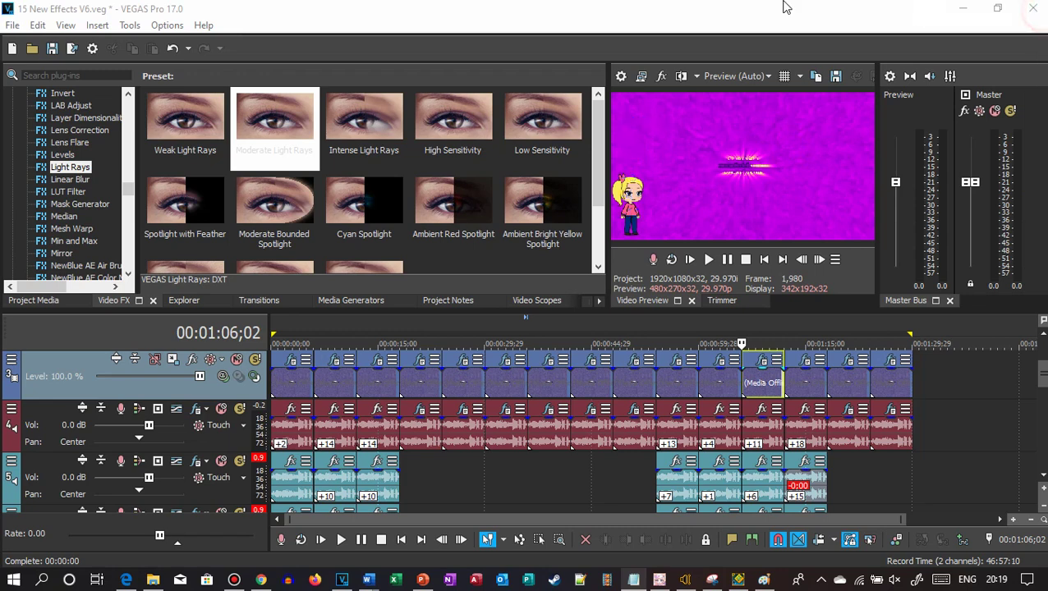
# Step: Examine the thirteenth video event's Light Rays and Gradient Map effects, stepping through the gradient's colour stops, and close the effects window
pyautogui.click(778, 383)
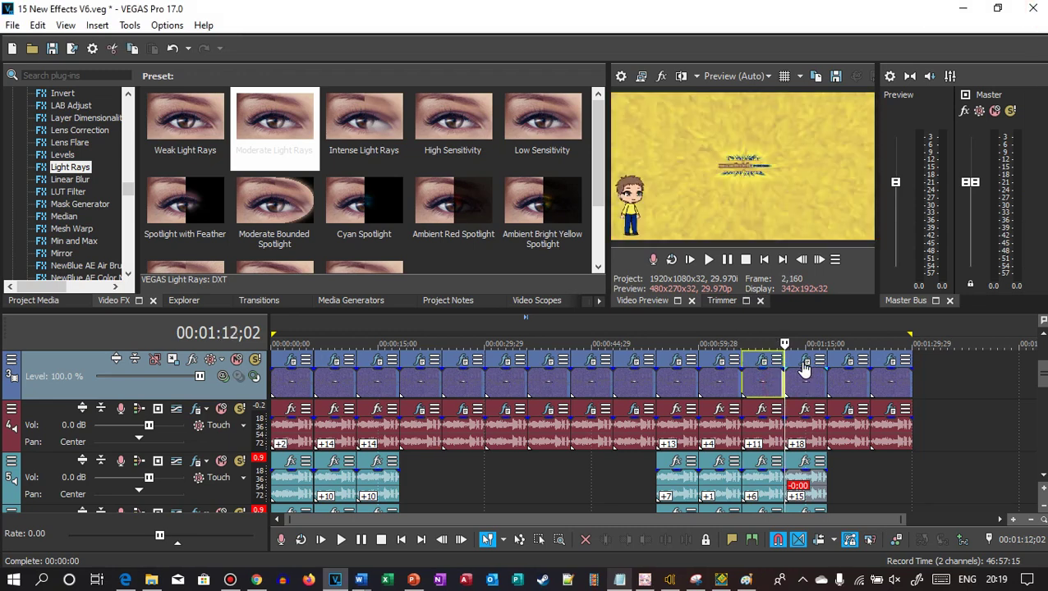
pyautogui.click(804, 362)
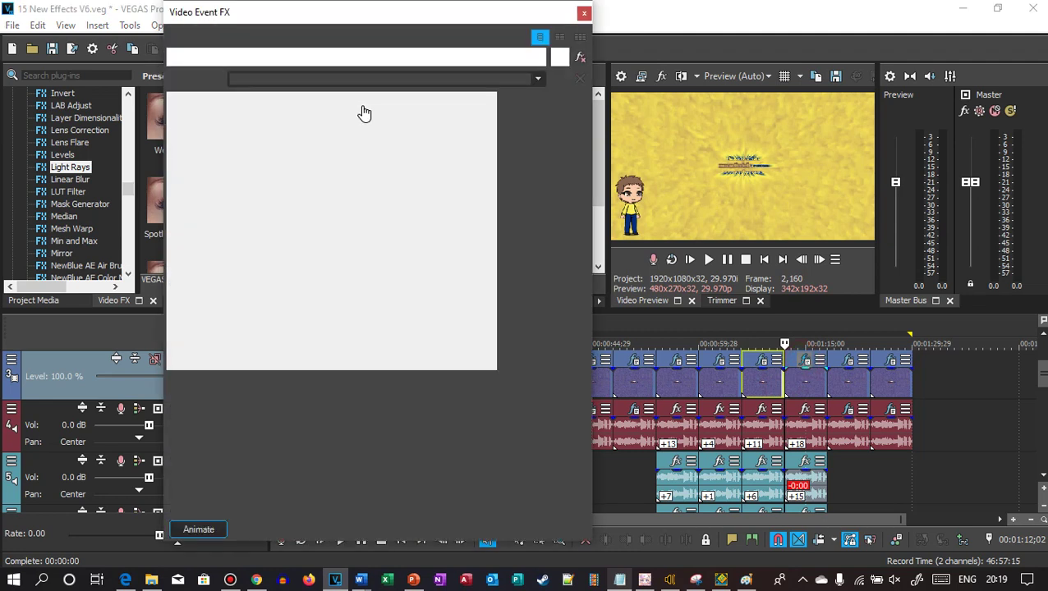
pyautogui.click(341, 59)
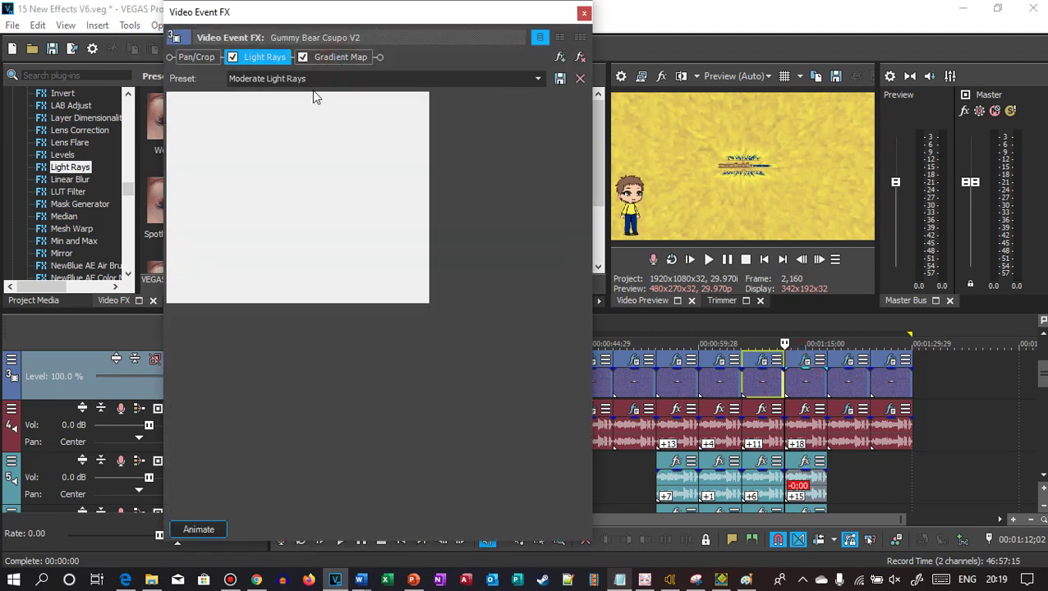
pyautogui.click(233, 153)
pyautogui.click(233, 154)
pyautogui.click(233, 154)
pyautogui.click(233, 154)
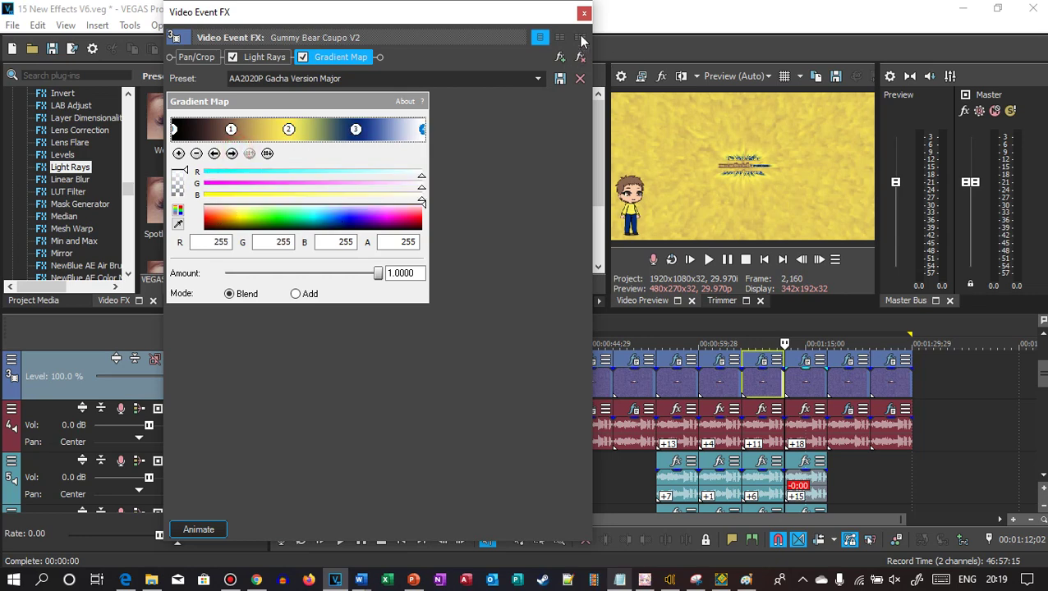
pyautogui.click(583, 12)
# Step: Annotate the preview with the thirteenth event's list "Pitches: +18, +15, +7, +5, 0, -4, -9, -12, -18", one per line, and close the annotation tools
pyautogui.click(664, 9)
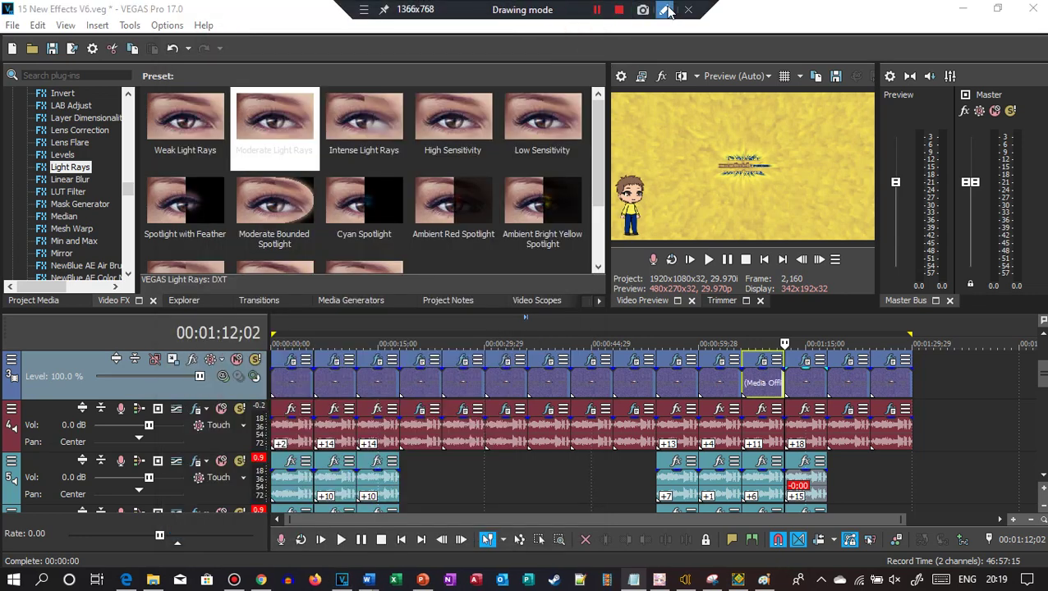
pyautogui.click(622, 121)
pyautogui.write('Cuthes:')
pyautogui.press('Return')
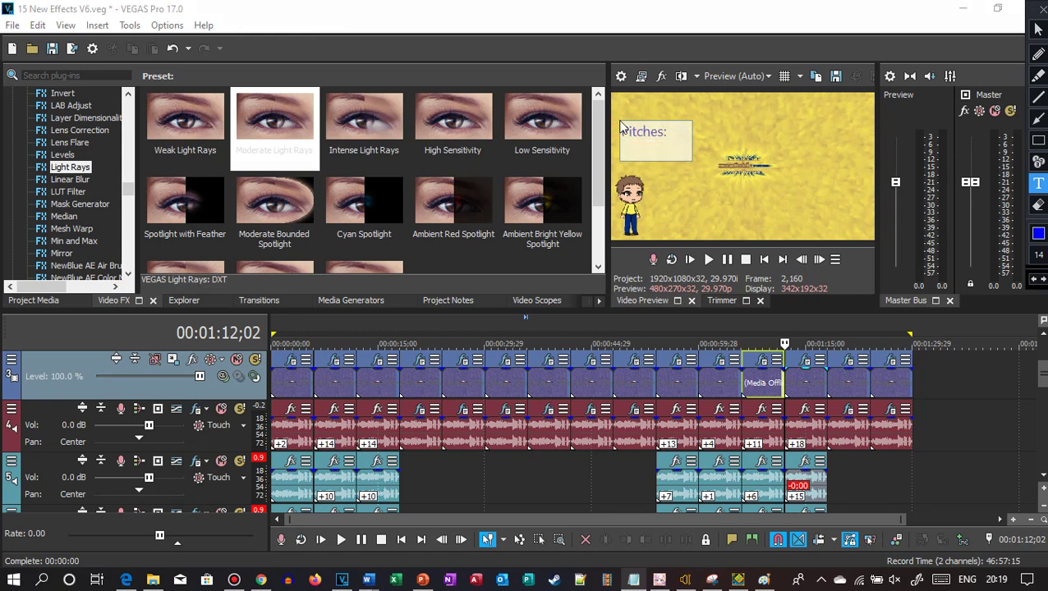
pyautogui.write('+18')
pyautogui.press('Return')
pyautogui.write('+15 ')
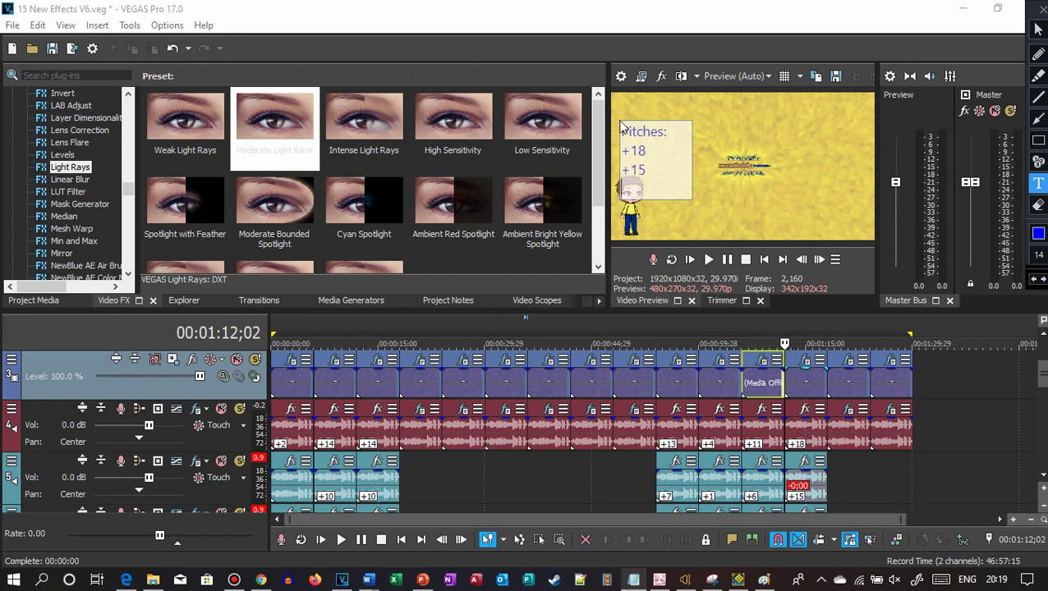
pyautogui.write('+7')
pyautogui.press('Return')
pyautogui.write('+5 0')
pyautogui.press('Return')
pyautogui.write('-4')
pyautogui.press('Return')
pyautogui.write('-9')
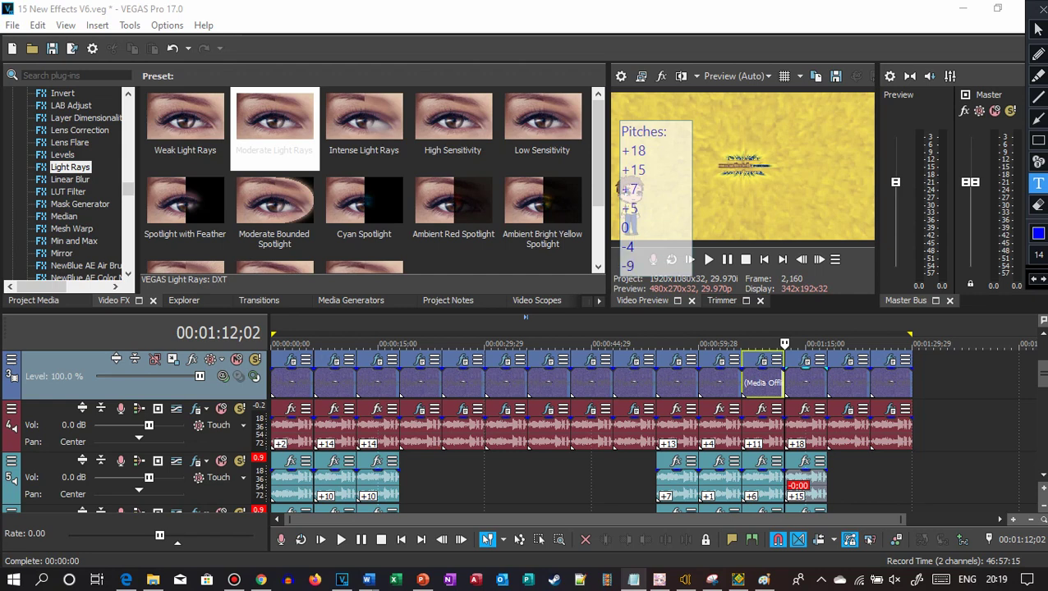
pyautogui.press('Return')
pyautogui.write('-12')
pyautogui.press('Return')
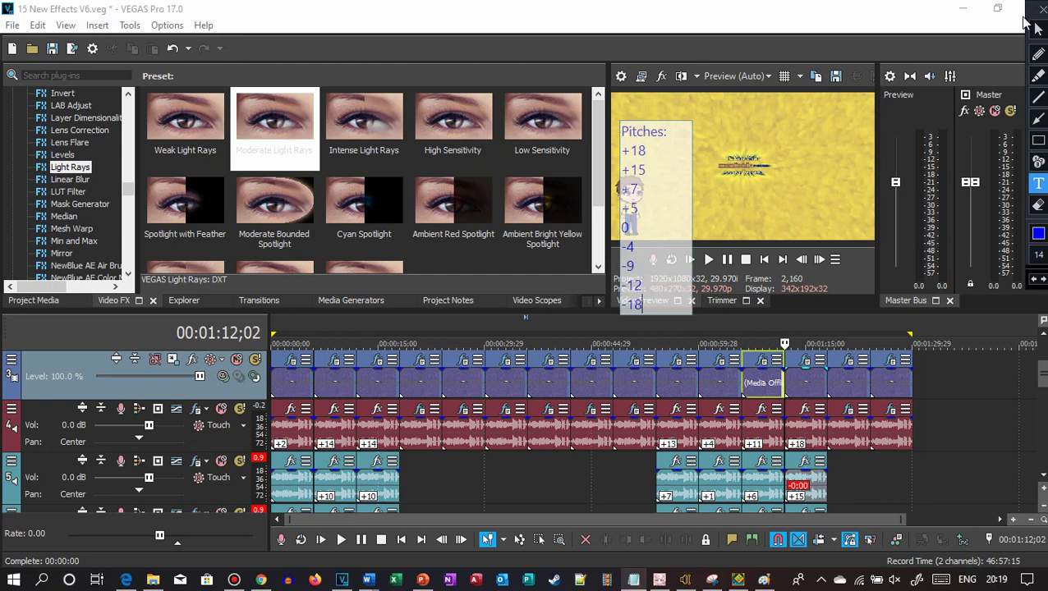
# Step: Examine the fourteenth video event's Rays and Gradient Map effects, stepping through the gradient's colour stops, and close the effects window
pyautogui.click(847, 365)
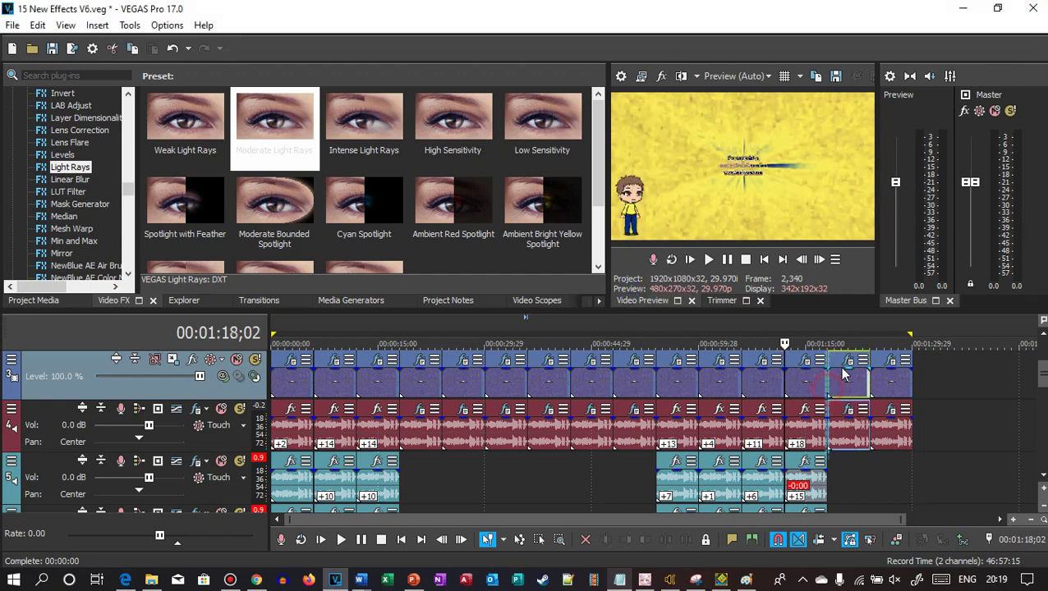
pyautogui.click(848, 362)
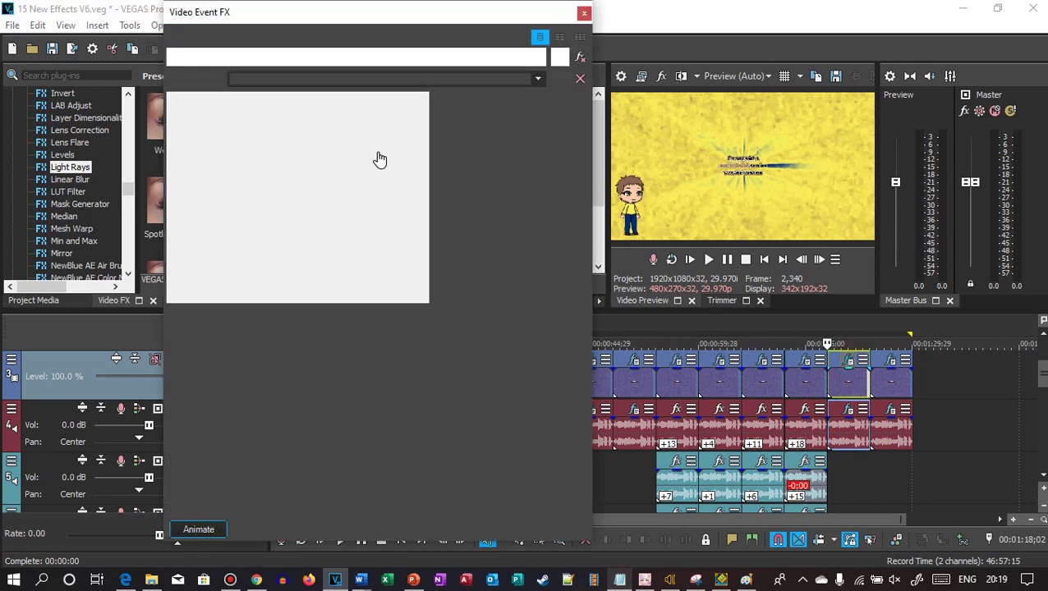
pyautogui.click(257, 59)
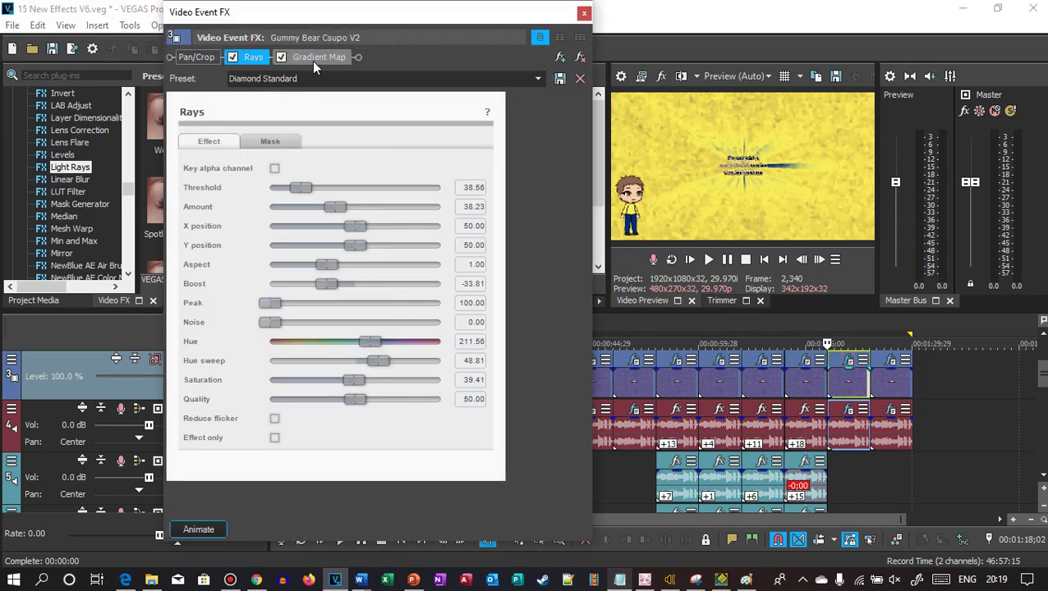
pyautogui.click(313, 59)
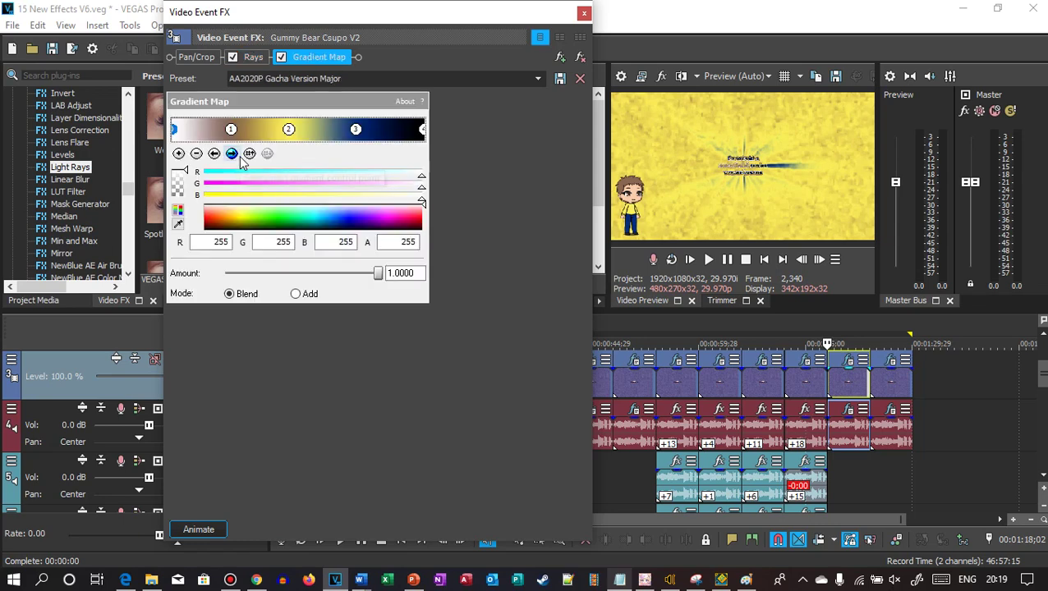
pyautogui.click(233, 155)
pyautogui.click(233, 154)
pyautogui.click(233, 154)
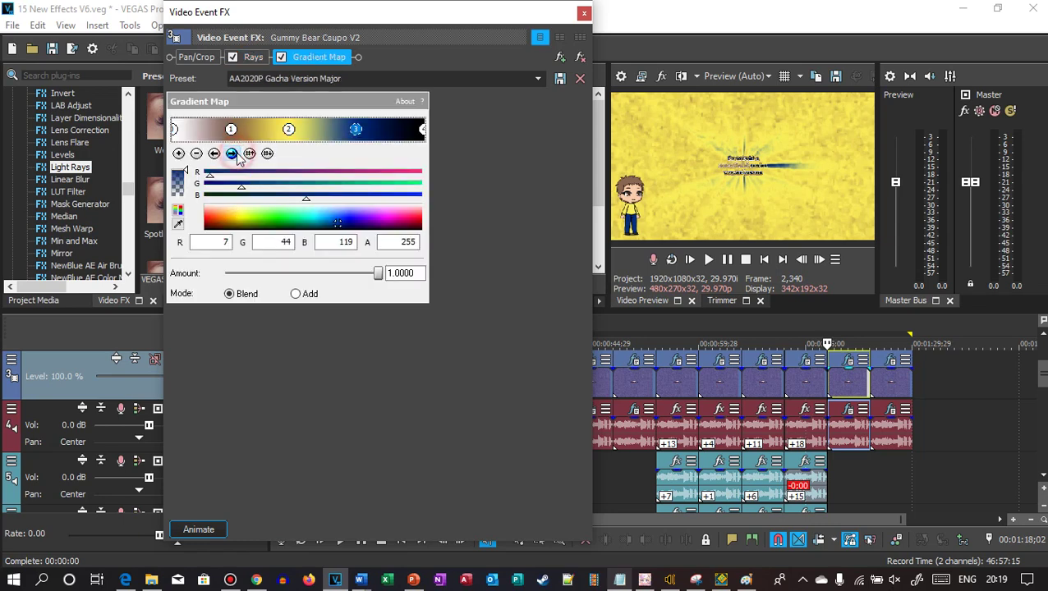
pyautogui.click(234, 154)
pyautogui.click(583, 13)
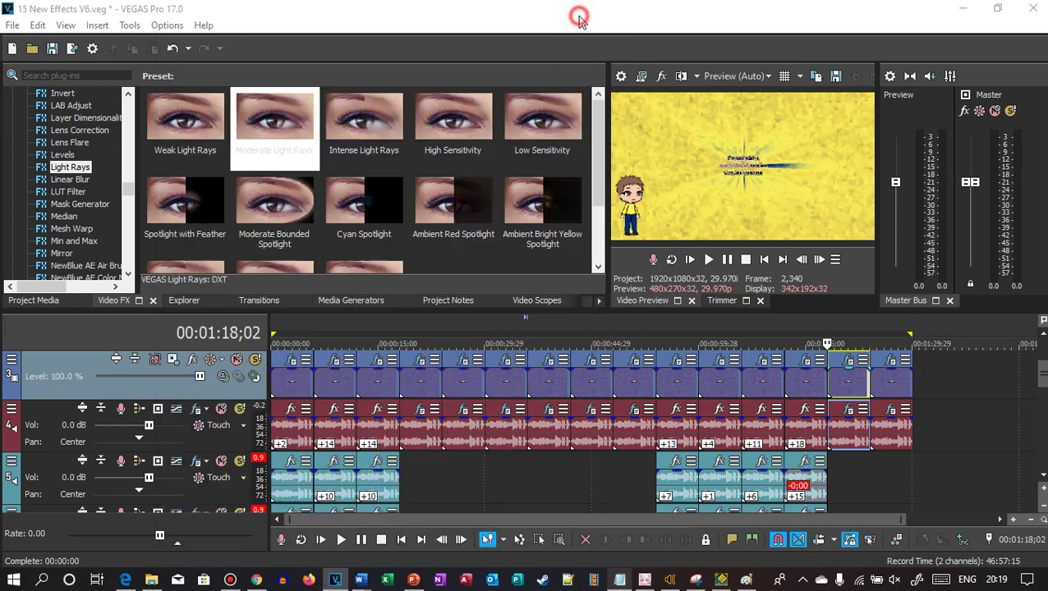
# Step: Examine the fourteenth audio event's Vocodex settings down to the chord keyboard and close the effects window
pyautogui.click(847, 411)
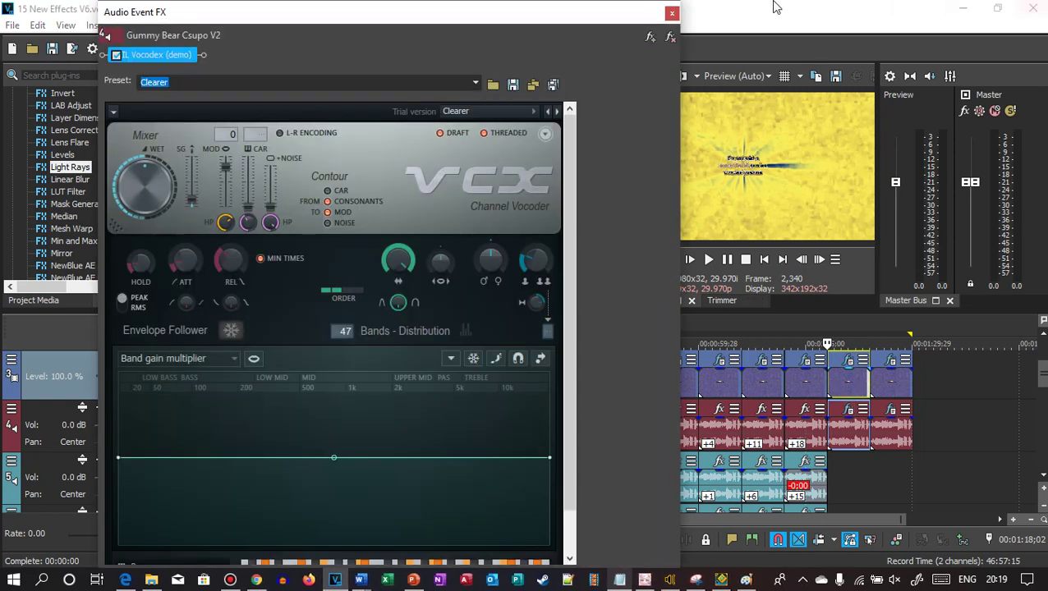
pyautogui.moveTo(237, 5)
pyautogui.mouseDown()
pyautogui.moveTo(262, 96)
pyautogui.moveTo(250, 5)
pyautogui.mouseUp()
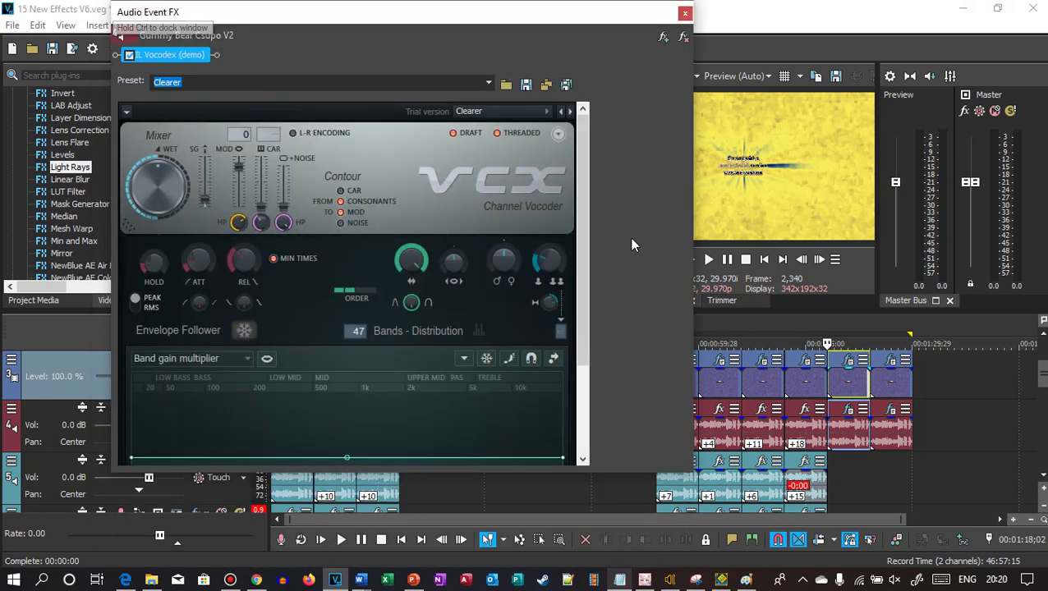
pyautogui.moveTo(582, 216); pyautogui.dragTo(510, 341)
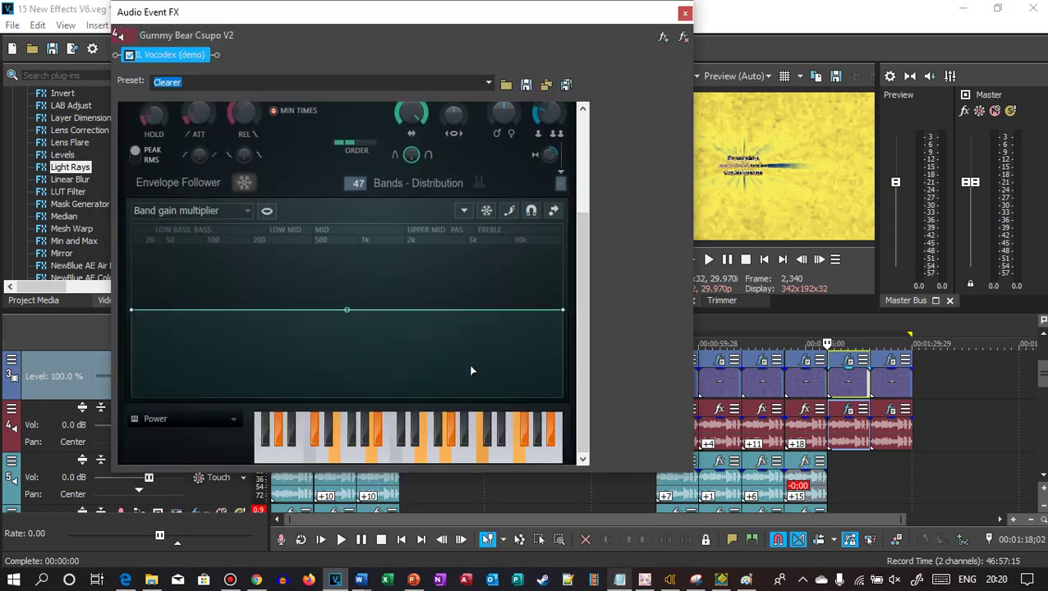
pyautogui.click(685, 15)
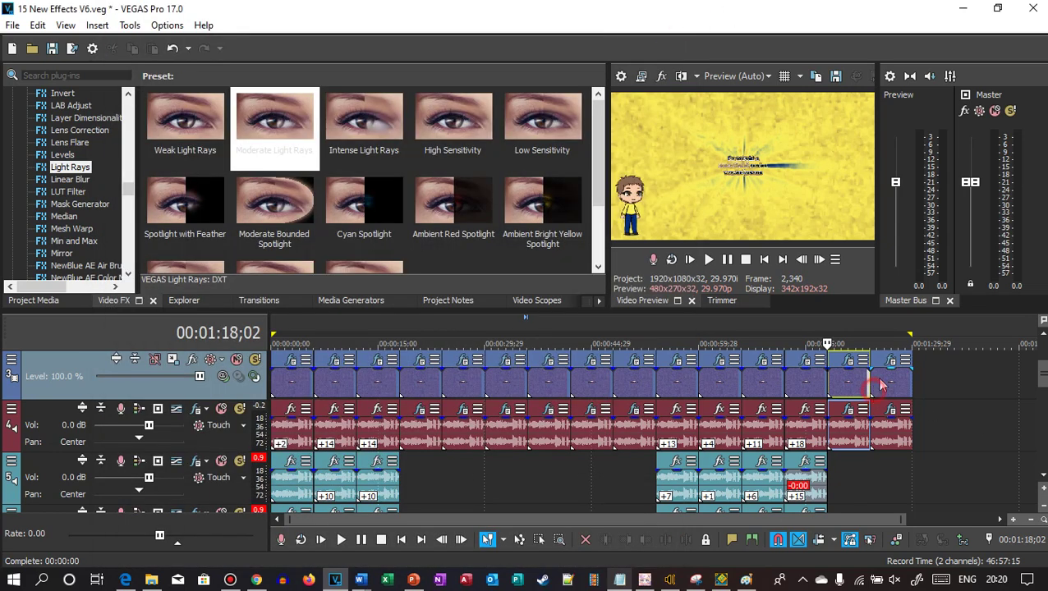
# Step: Examine the fifteenth video event's Gradient Map effect, stepping through the gradient's colour stops, and close the effects window
pyautogui.click(893, 366)
pyautogui.click(892, 361)
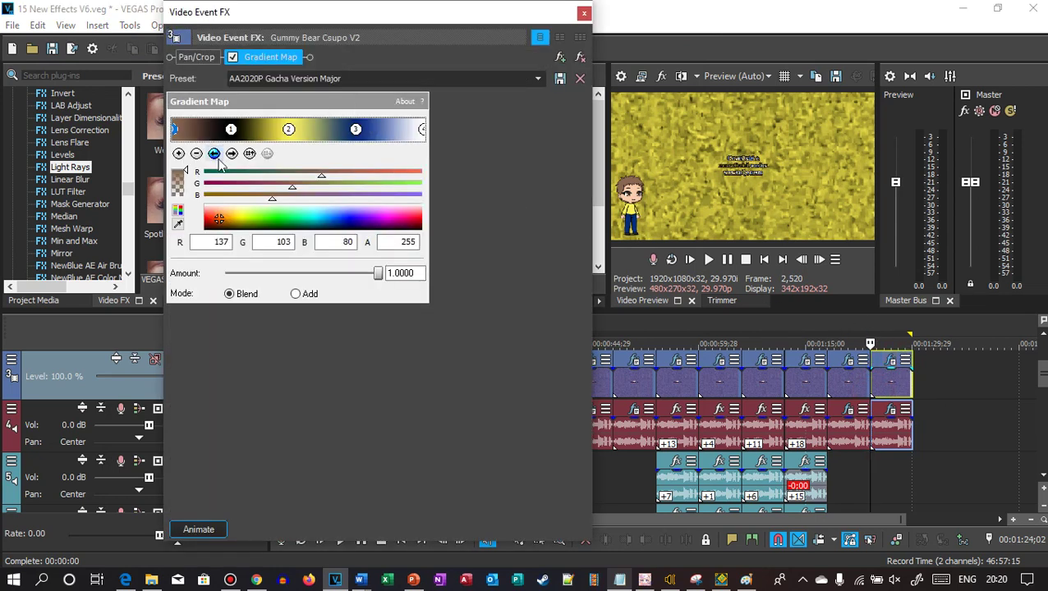
pyautogui.click(232, 156)
pyautogui.click(232, 156)
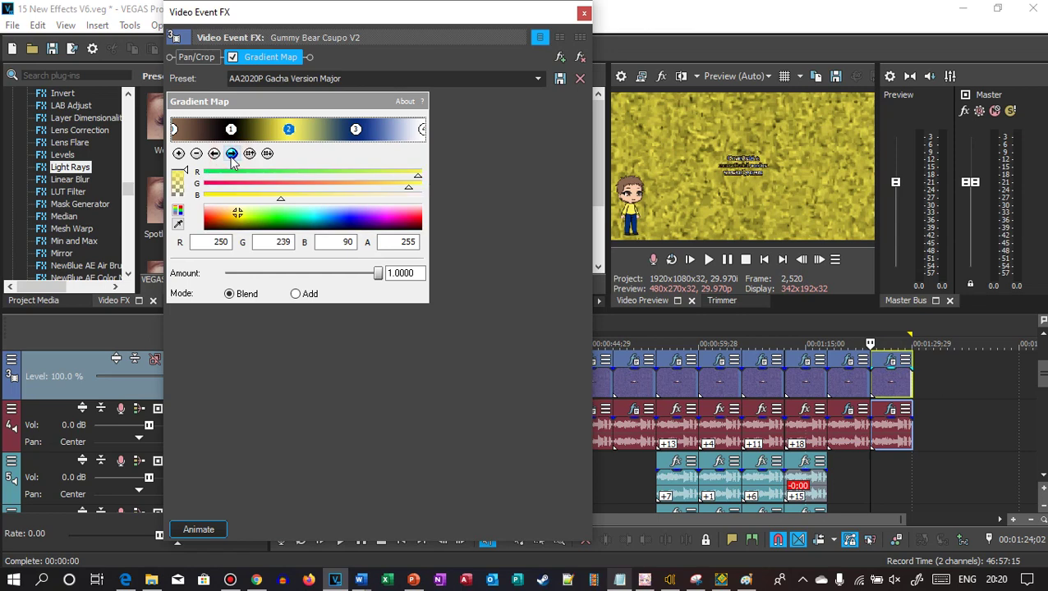
pyautogui.click(231, 156)
pyautogui.click(583, 12)
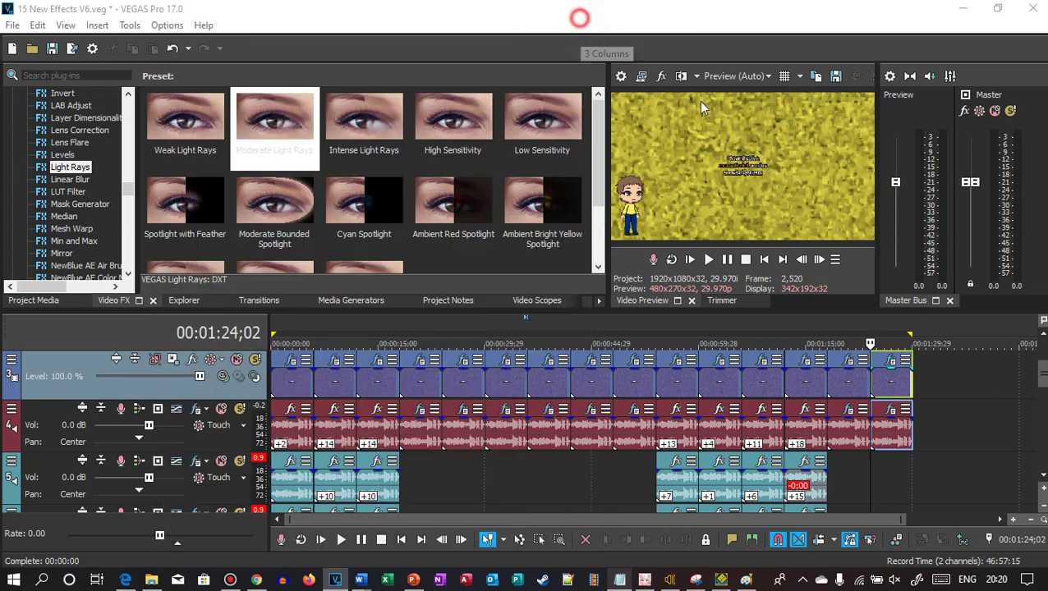
# Step: Examine the fifteenth audio event's Vocodex settings down to the chord keyboard and close the effects window
pyautogui.click(891, 410)
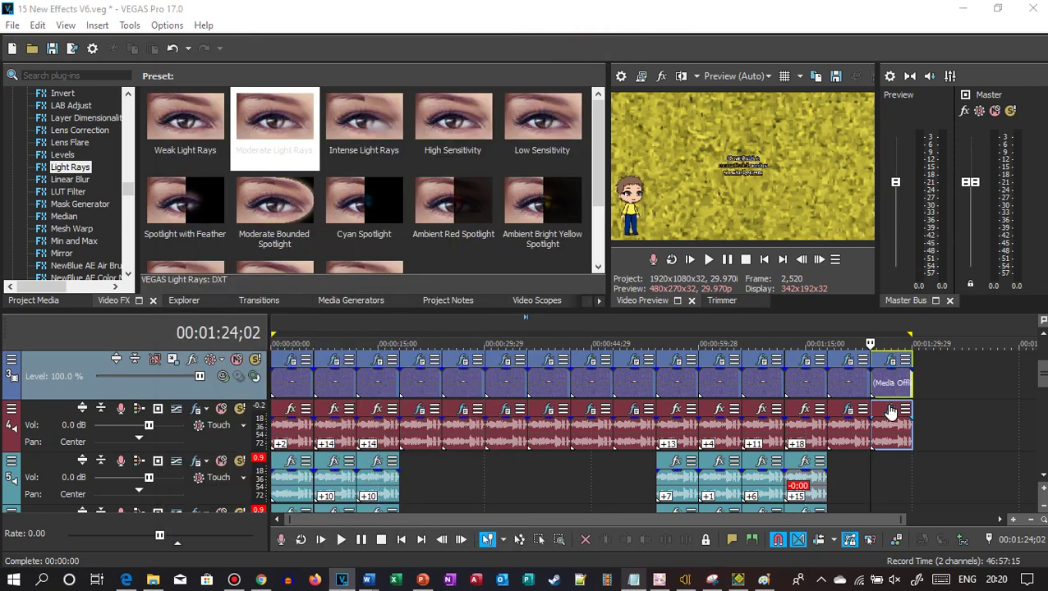
pyautogui.moveTo(323, 8); pyautogui.dragTo(314, 40)
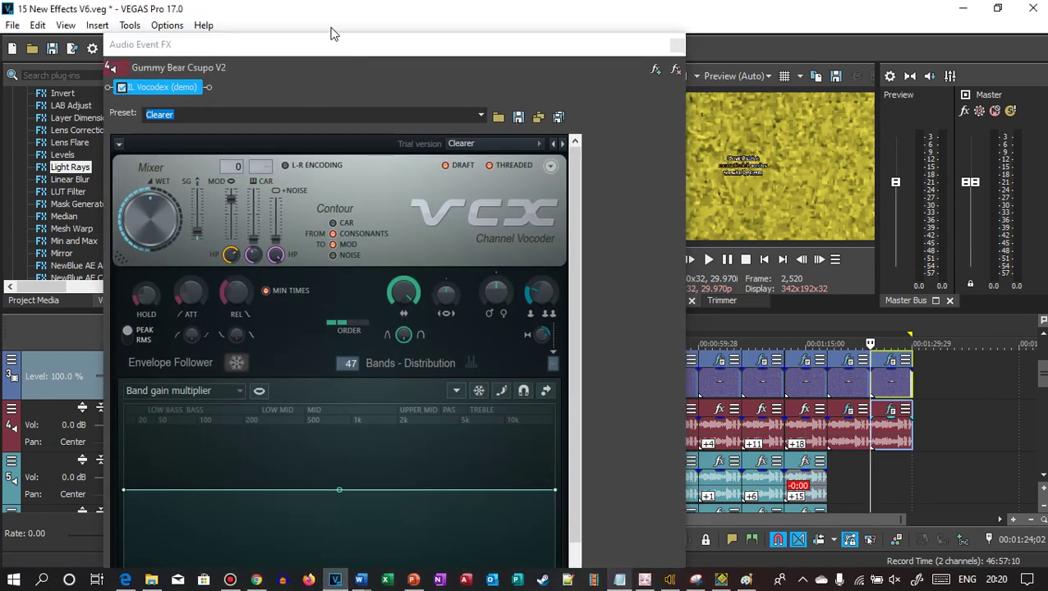
pyautogui.moveTo(323, 35); pyautogui.dragTo(350, 8)
pyautogui.moveTo(606, 251); pyautogui.dragTo(606, 337)
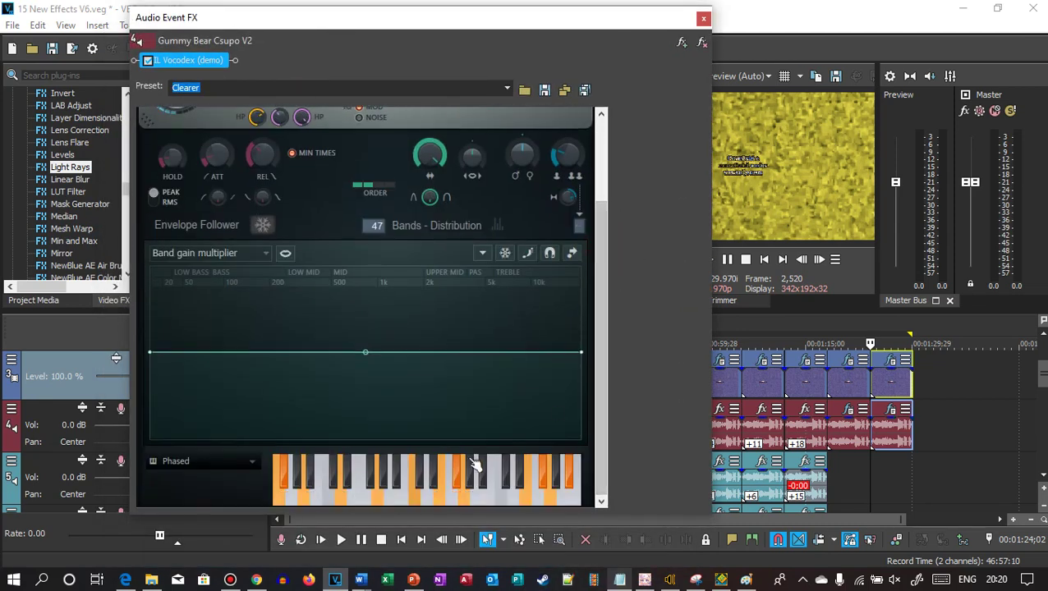
pyautogui.click(704, 19)
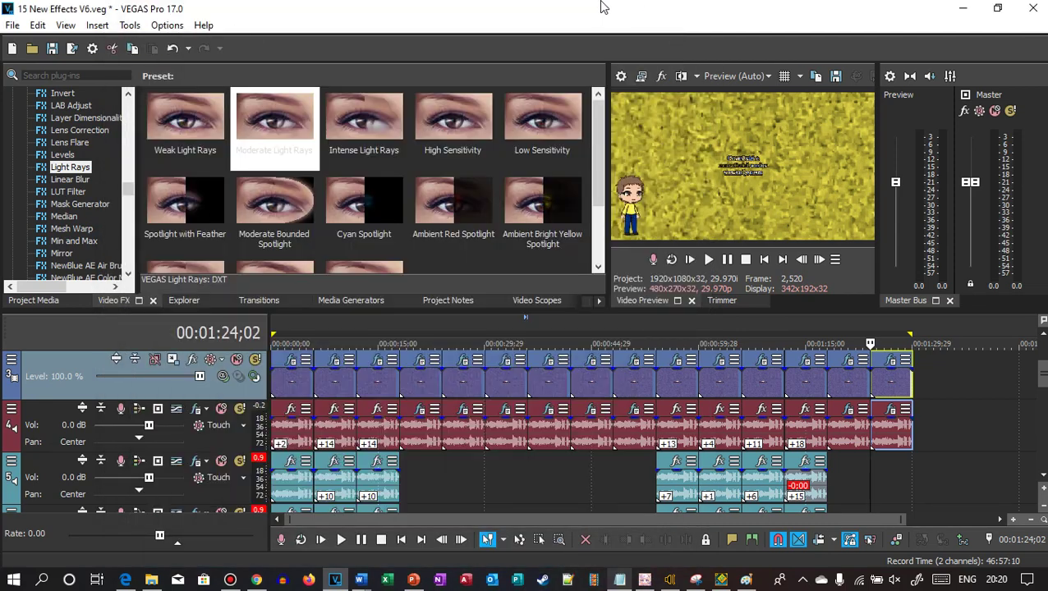